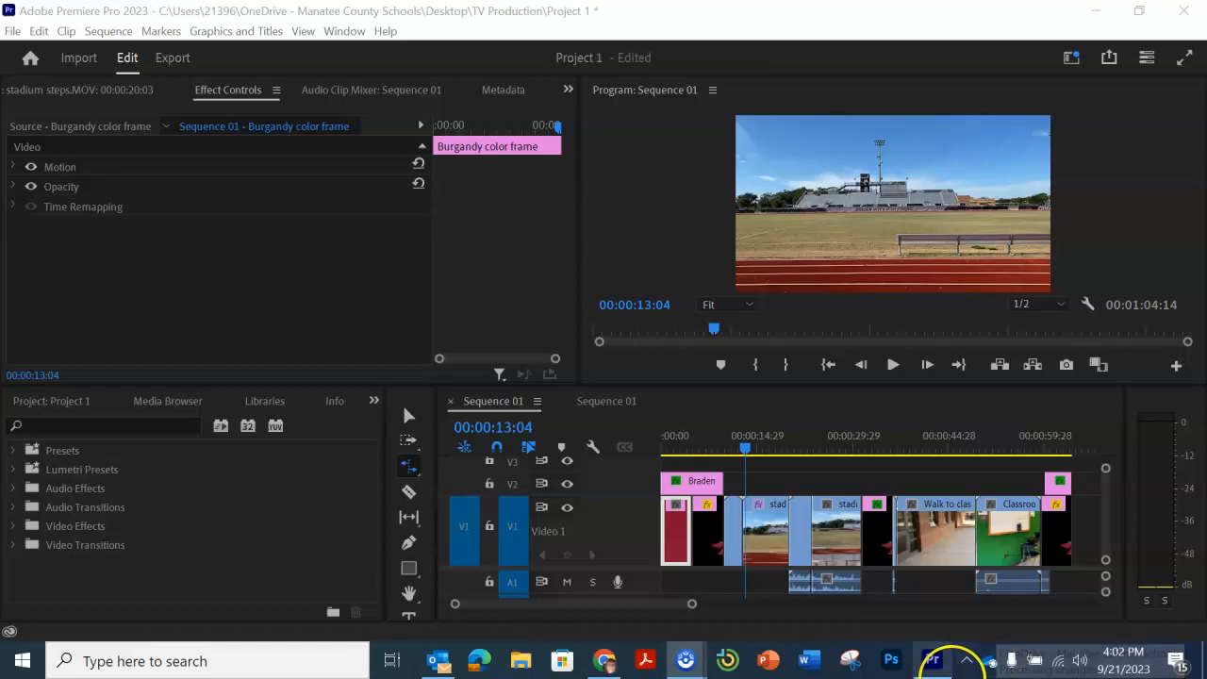
# - Show the selected clip's effect settings and bring up the effects library
pyautogui.moveTo(932, 660)
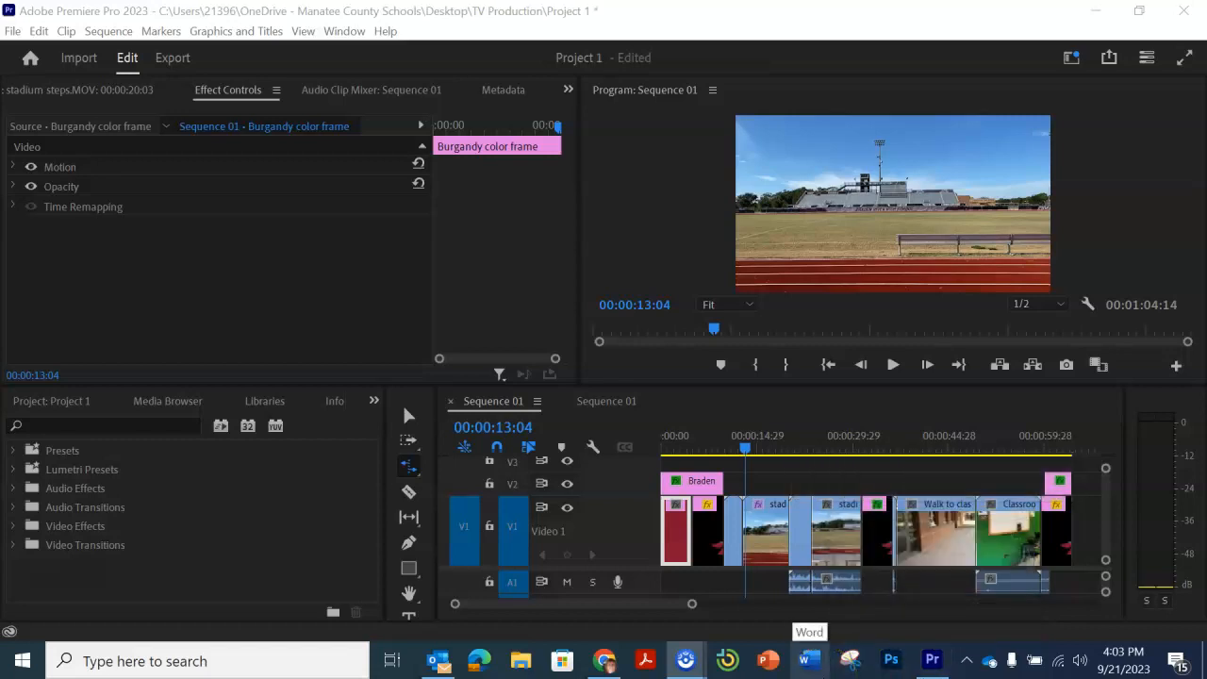
pyautogui.moveTo(697, 658)
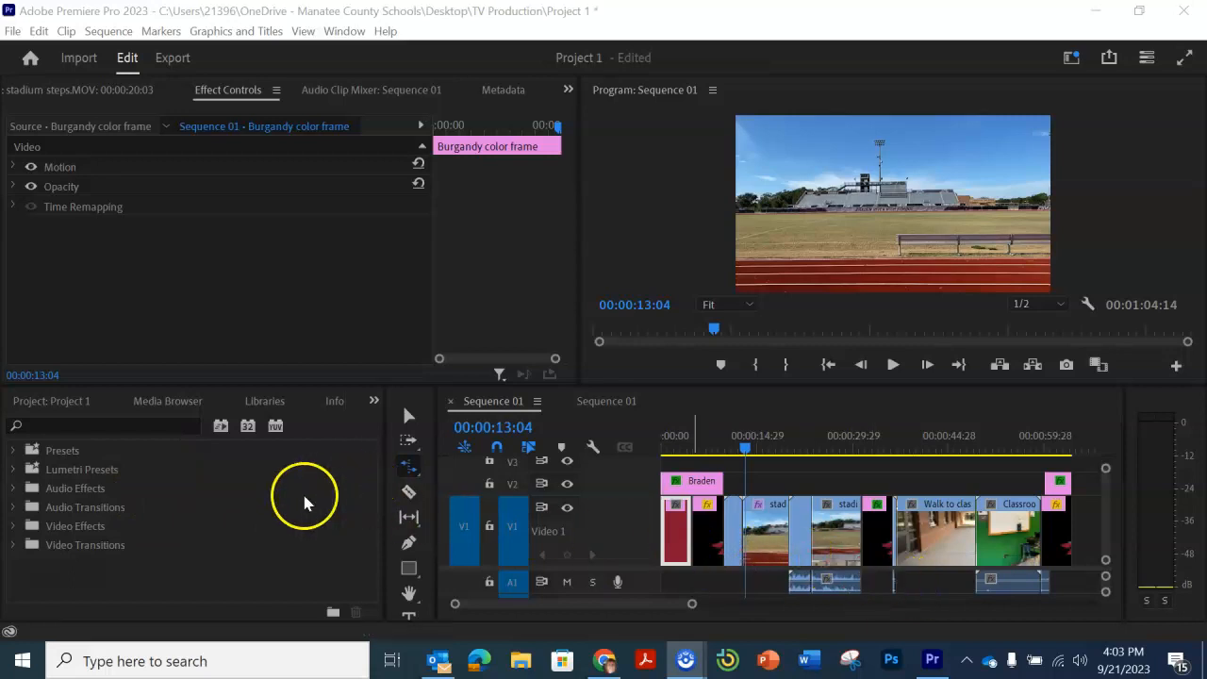
pyautogui.click(235, 92)
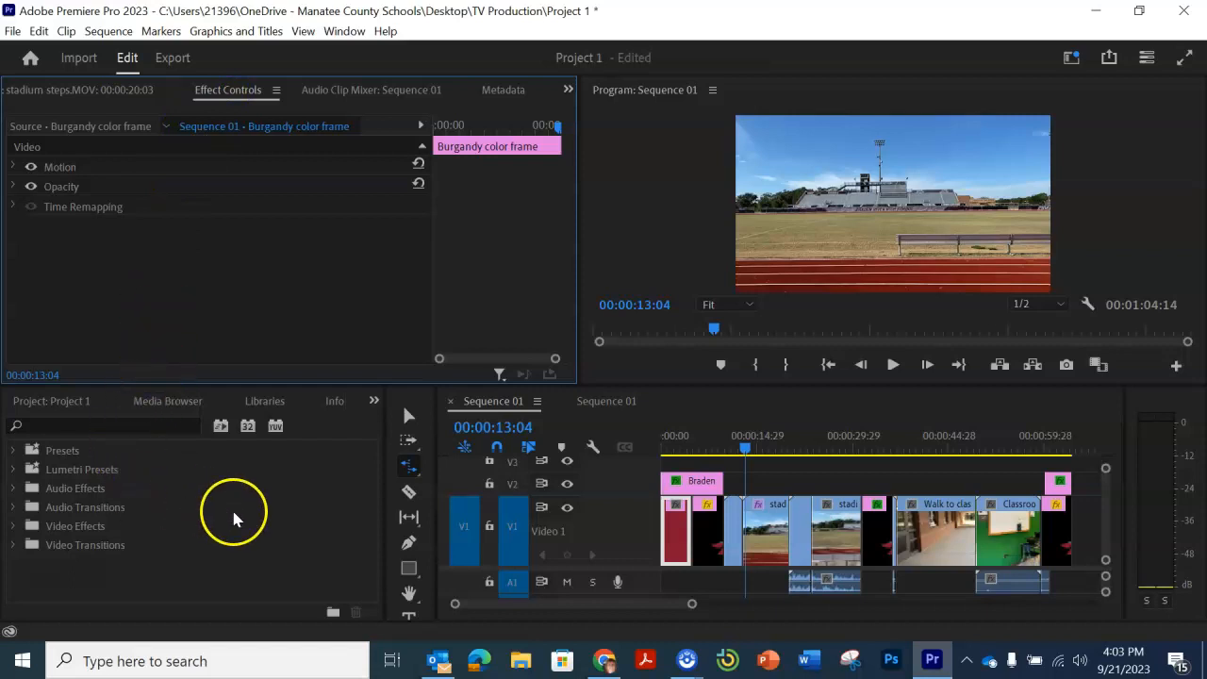
pyautogui.click(373, 403)
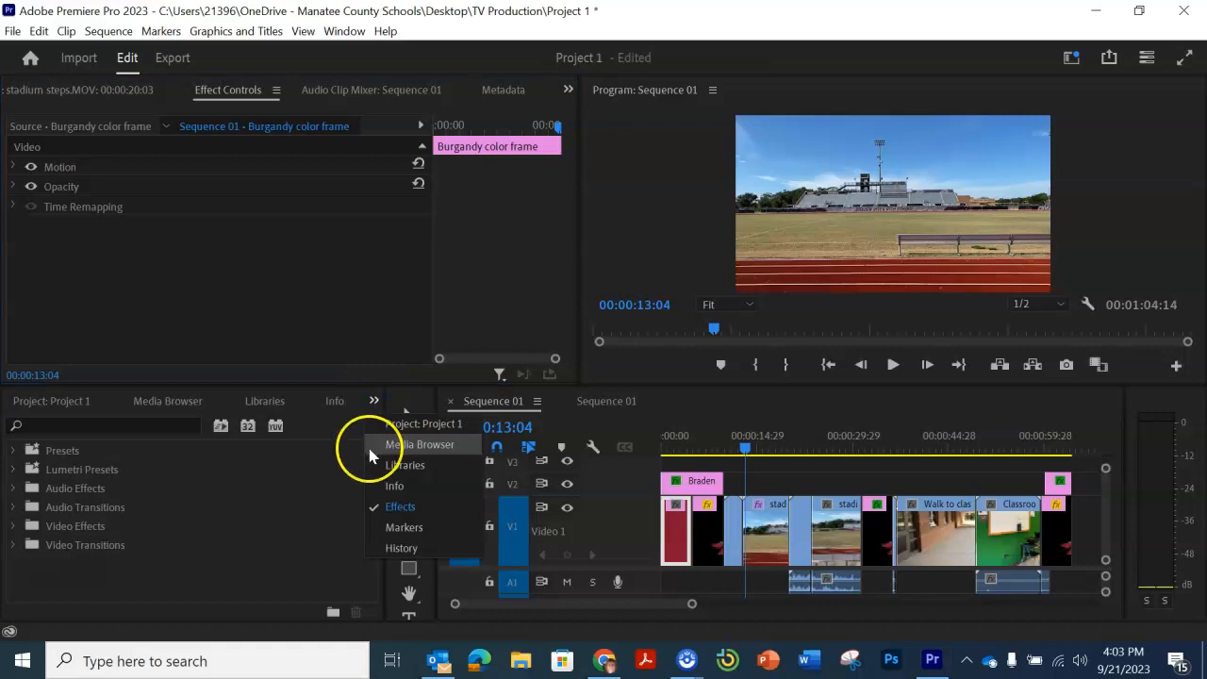
pyautogui.click(400, 506)
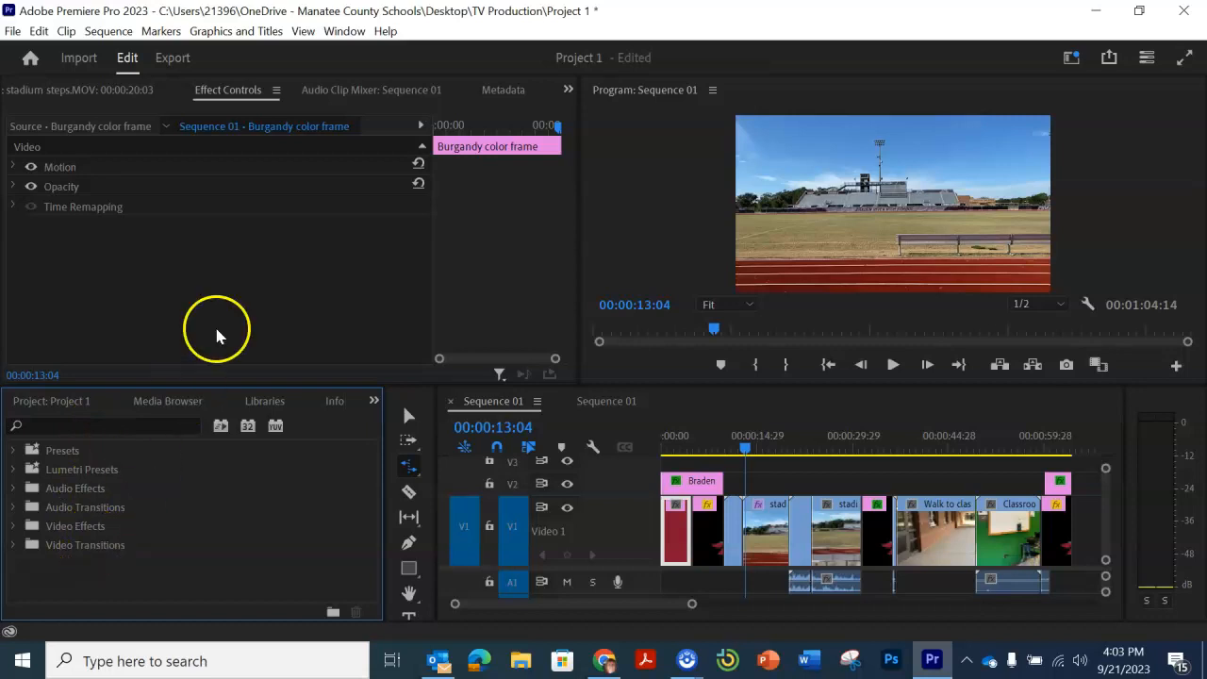
pyautogui.click(343, 31)
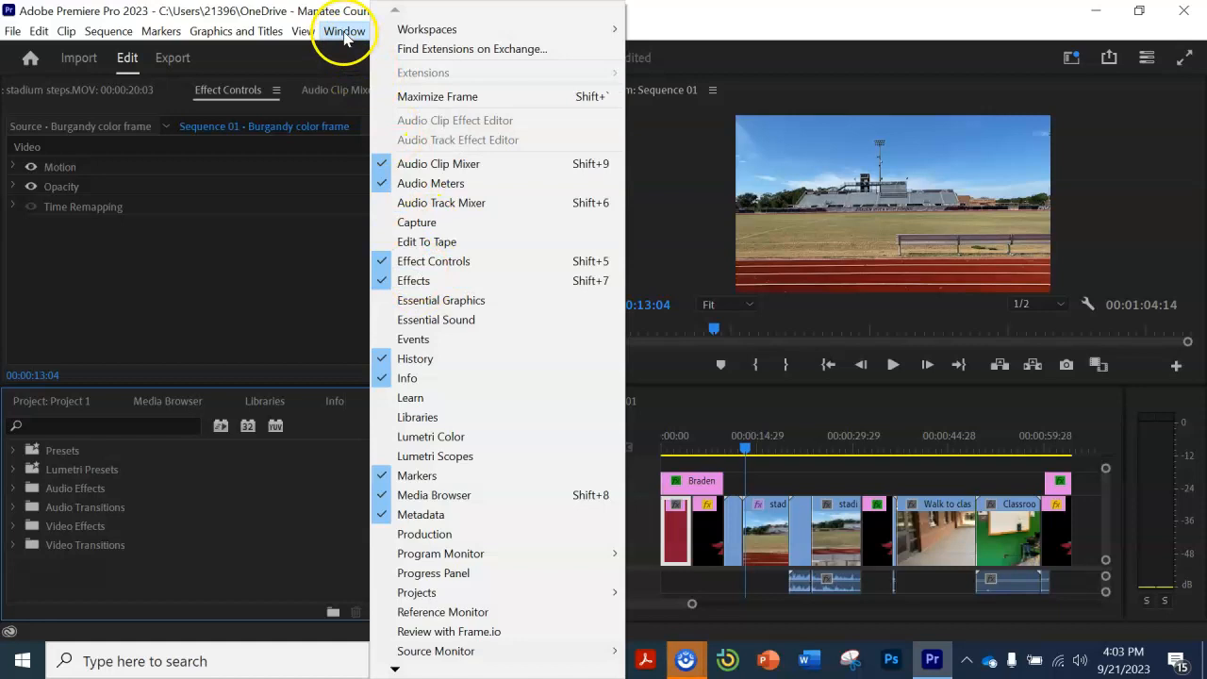
pyautogui.click(403, 285)
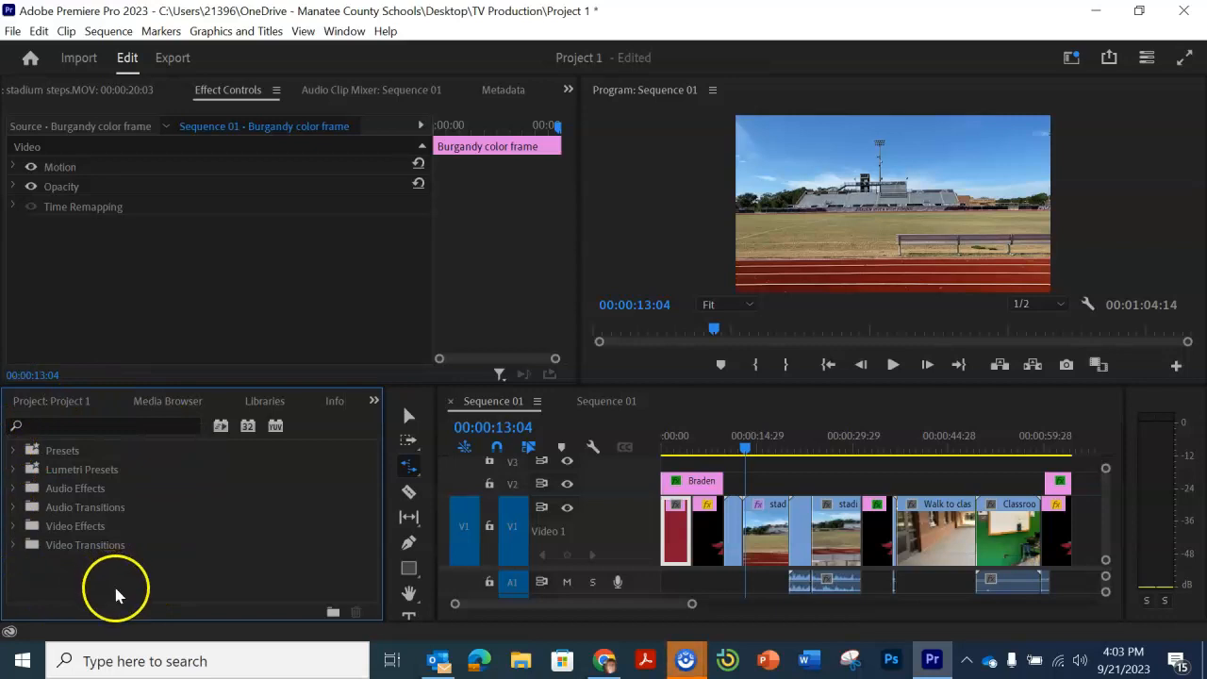
# - Expand the Video Effects folder and collapse its subfolders down through Distort
pyautogui.click(14, 528)
pyautogui.scroll(-3, 94, 503)
pyautogui.scroll(1, 116, 493)
pyautogui.click(23, 467)
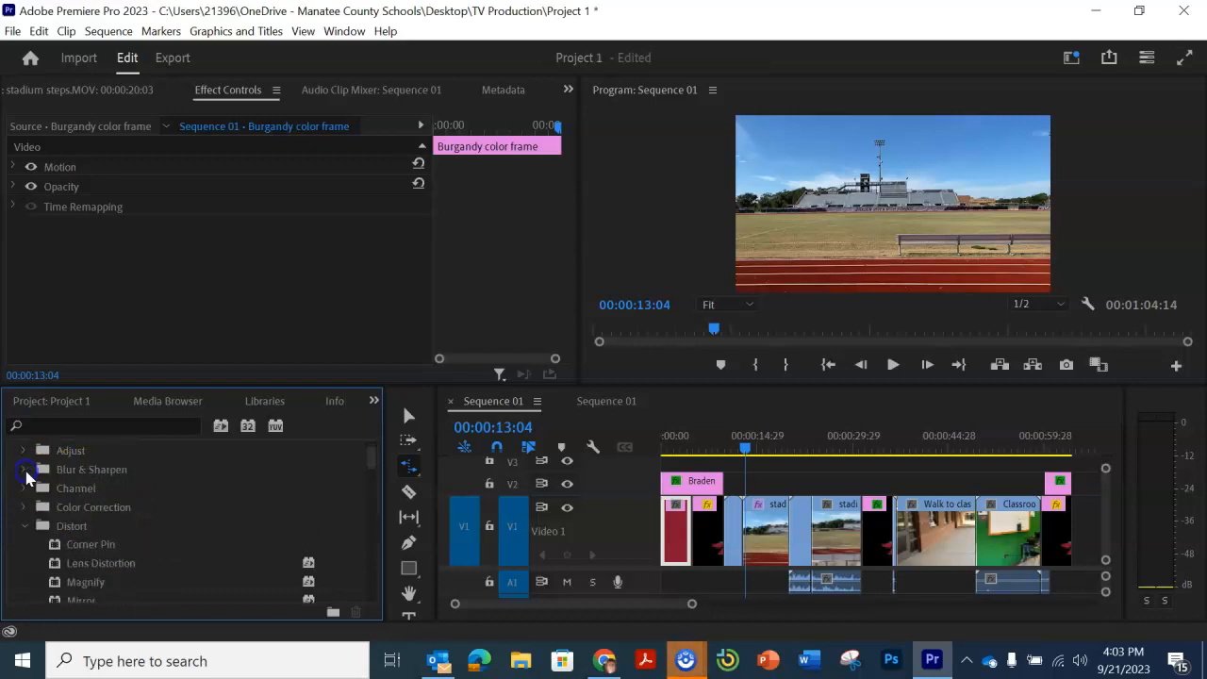
pyautogui.scroll(-1, 24, 525)
pyautogui.scroll(2, 26, 517)
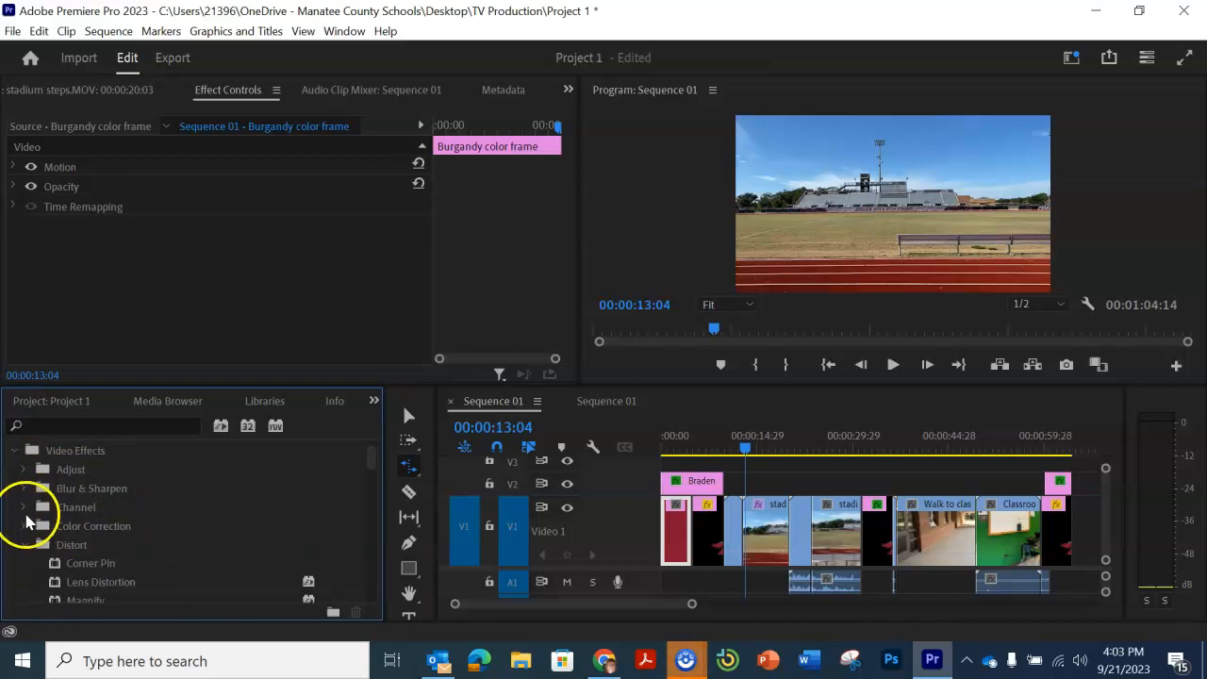
pyautogui.scroll(-3, 56, 504)
pyautogui.click(24, 489)
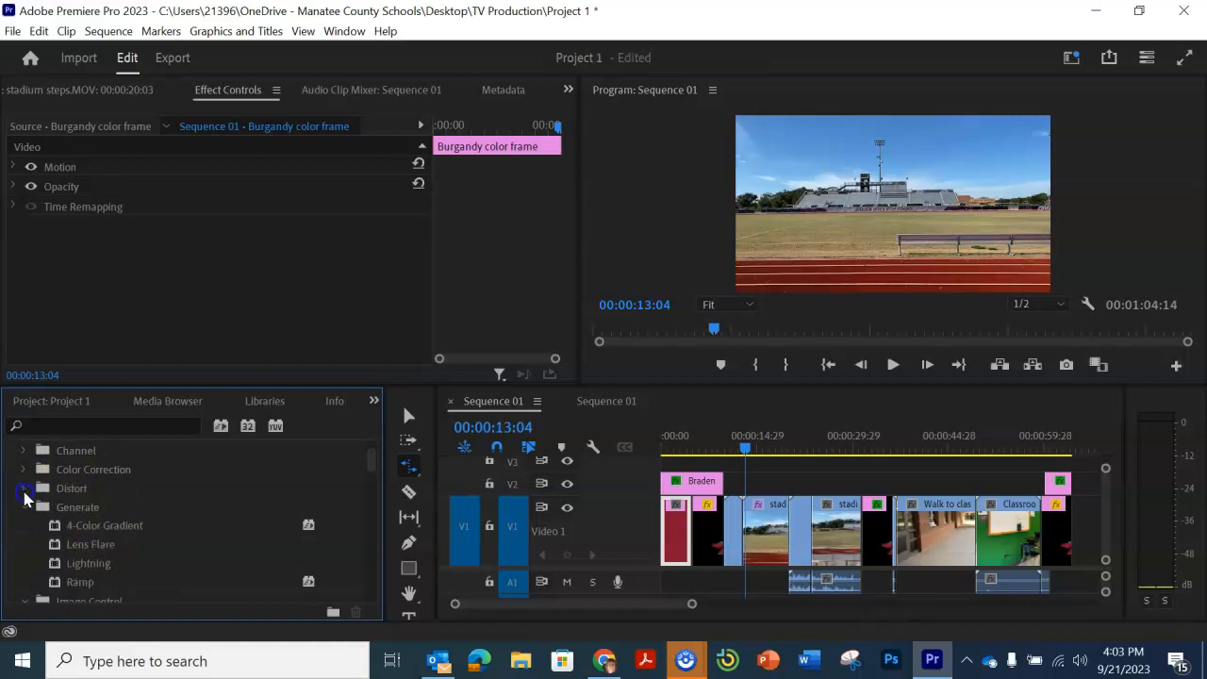
# - Collapse the Generate, Image Control, Immersive Video and Keying subfolders of Video Effects
pyautogui.click(23, 509)
pyautogui.click(23, 524)
pyautogui.scroll(-2, 41, 530)
pyautogui.click(24, 505)
pyautogui.scroll(-1, 21, 510)
pyautogui.click(22, 508)
# - Collapse the Noise & Grain, Obsolete and Perspective subfolders of Video Effects
pyautogui.scroll(-3, 28, 537)
pyautogui.click(26, 470)
pyautogui.click(24, 488)
pyautogui.click(27, 506)
pyautogui.scroll(-1, 37, 514)
pyautogui.click(40, 509)
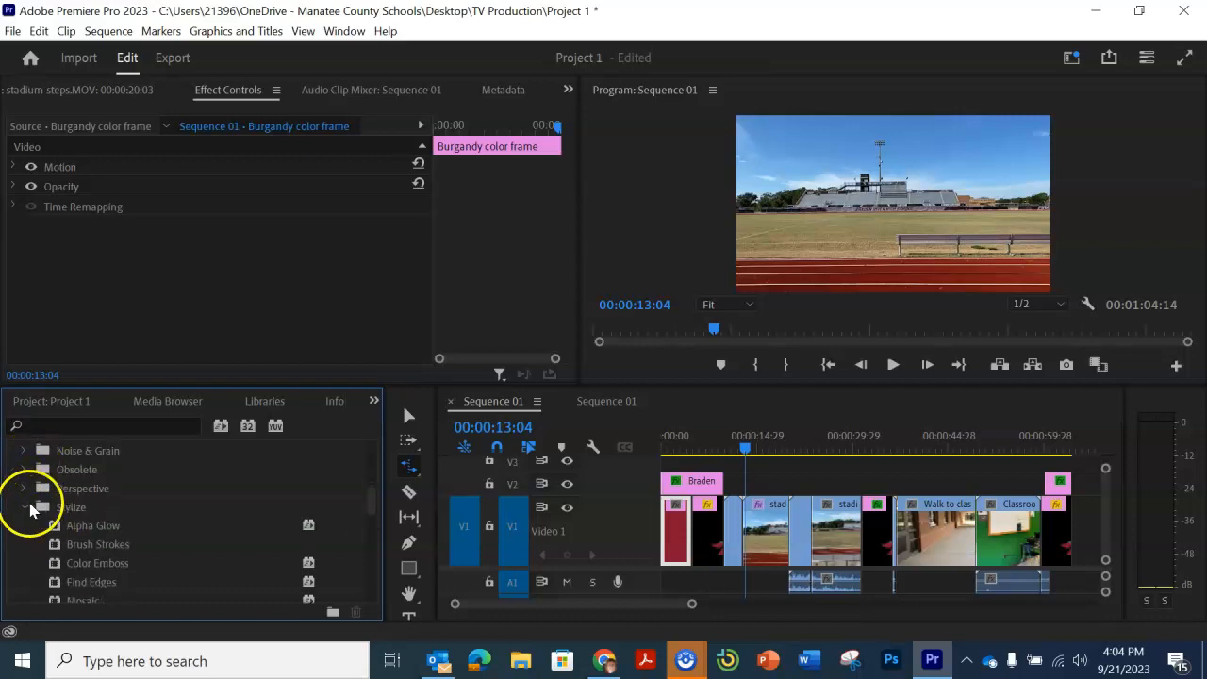
# - Collapse the remaining Video Effects subfolders from Stylize and Time through Transform, Transition, Utility and Video
pyautogui.scroll(-1, 34, 507)
pyautogui.click(26, 507)
pyautogui.scroll(-2, 28, 499)
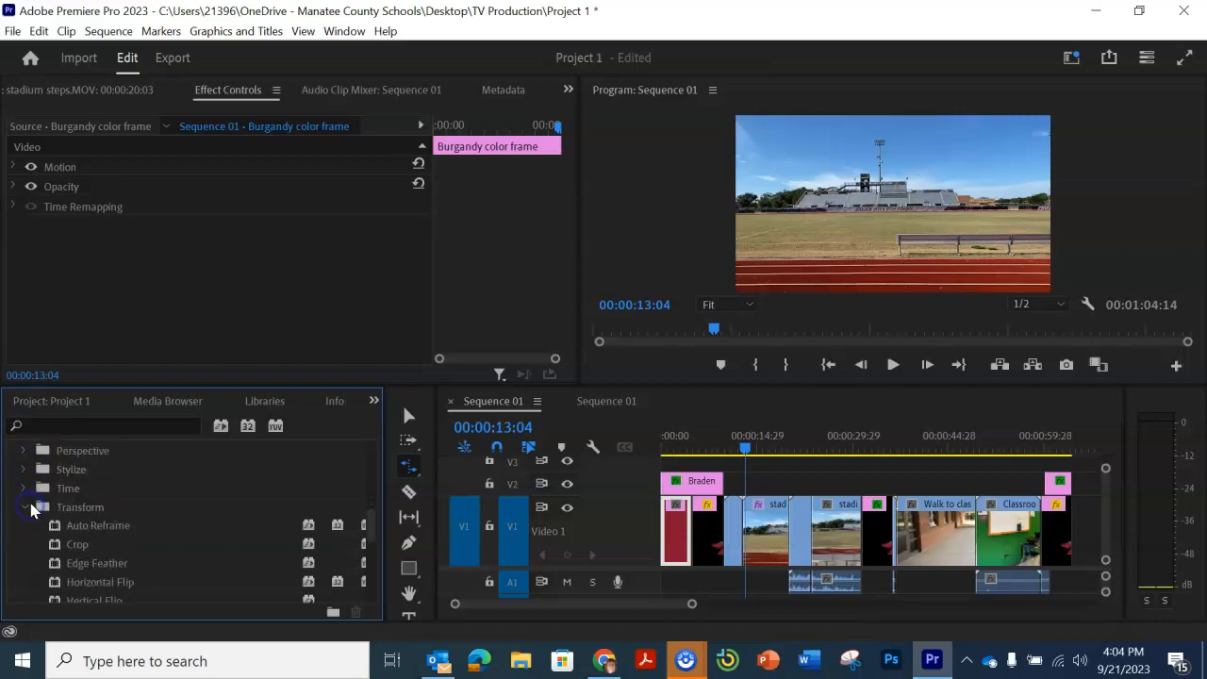
pyautogui.click(26, 488)
pyautogui.click(26, 508)
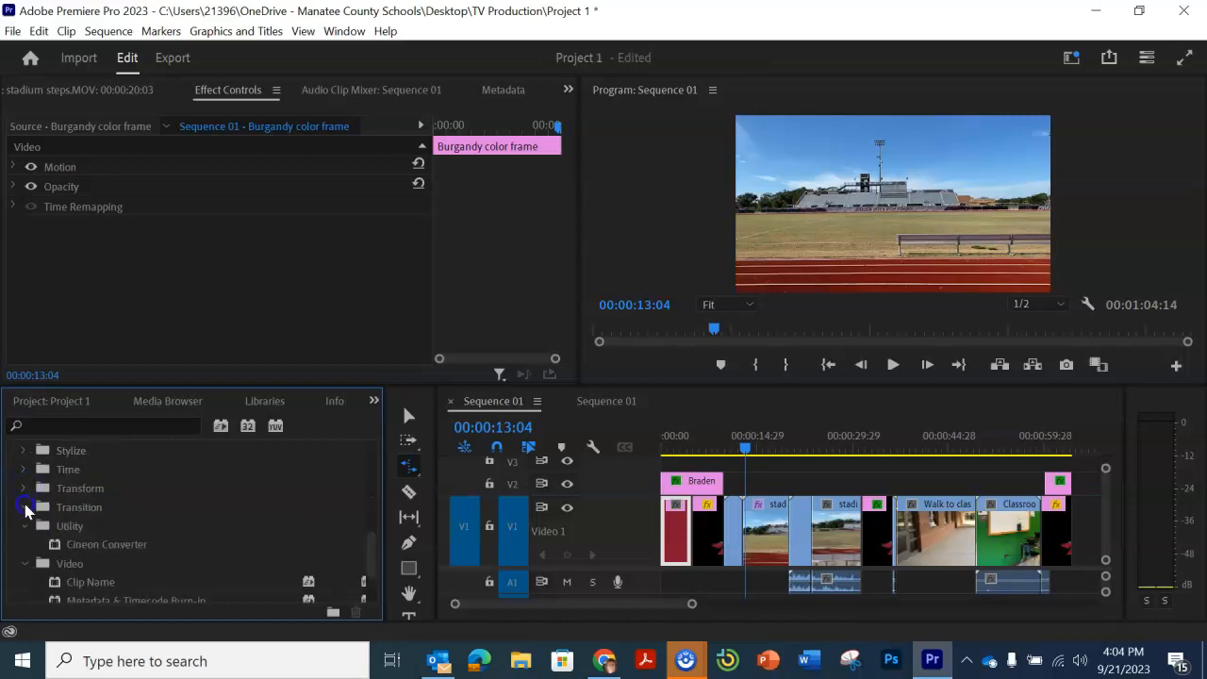
pyautogui.click(25, 526)
pyautogui.scroll(-3, 28, 523)
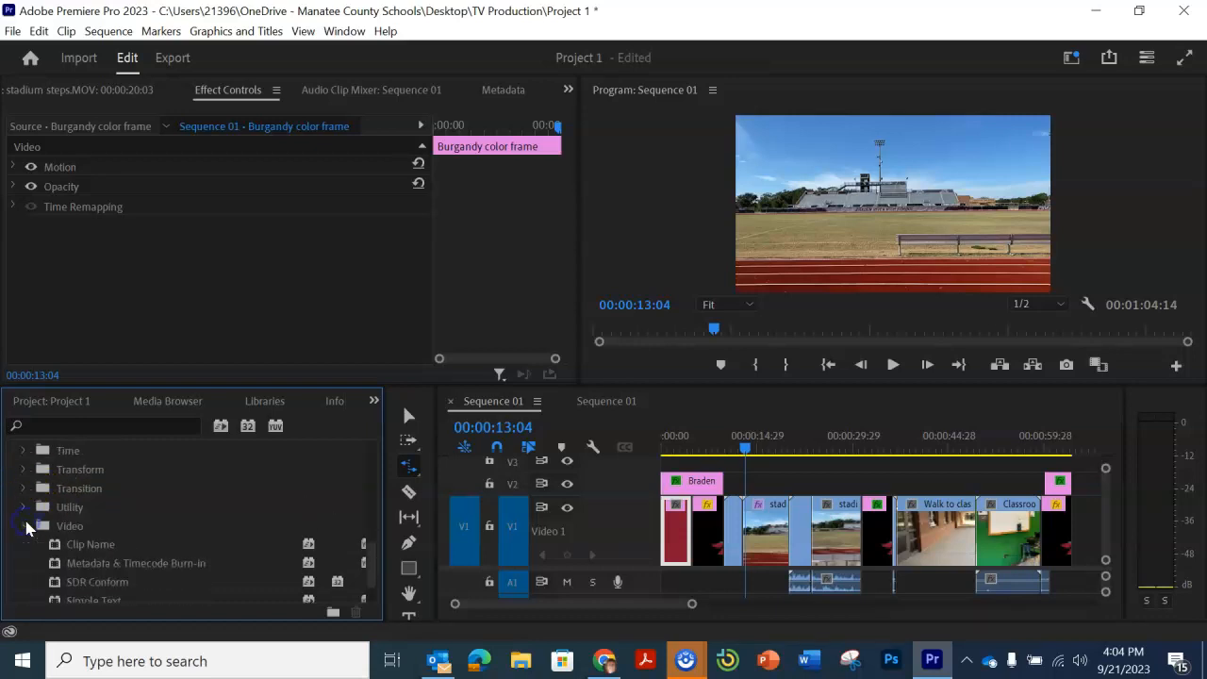
pyautogui.click(28, 488)
# - Expand the Distort subfolder of Video Effects to show its individual effects
pyautogui.scroll(8, 28, 490)
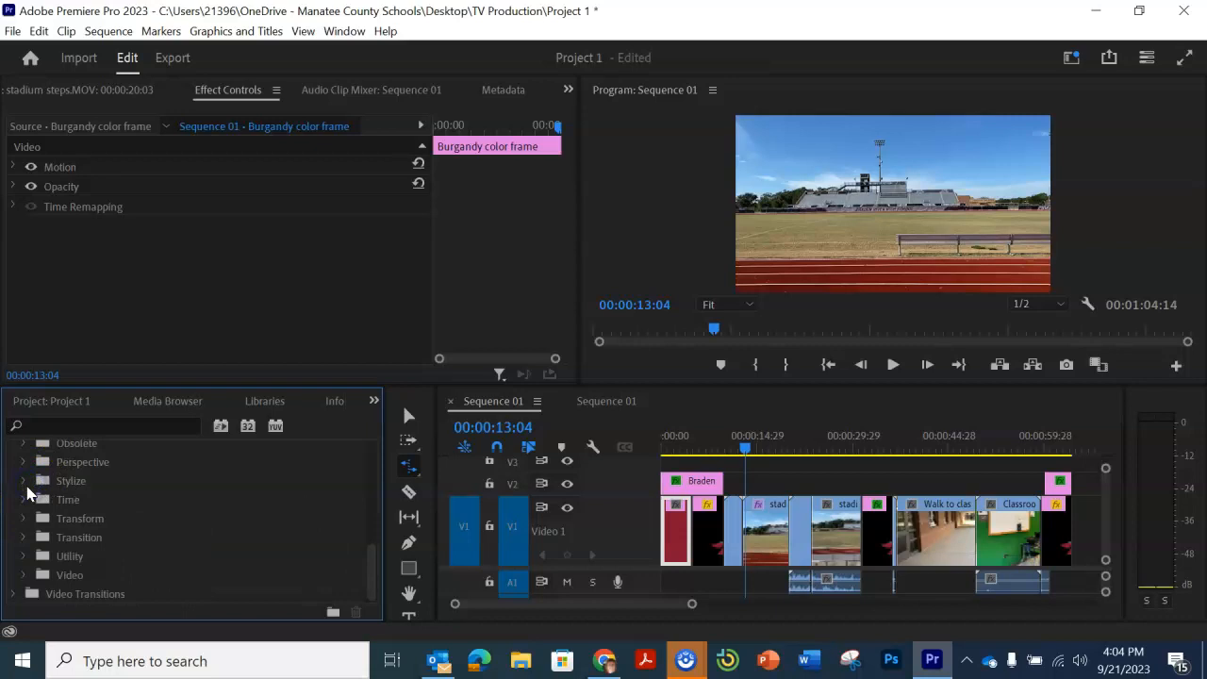
pyautogui.click(29, 490)
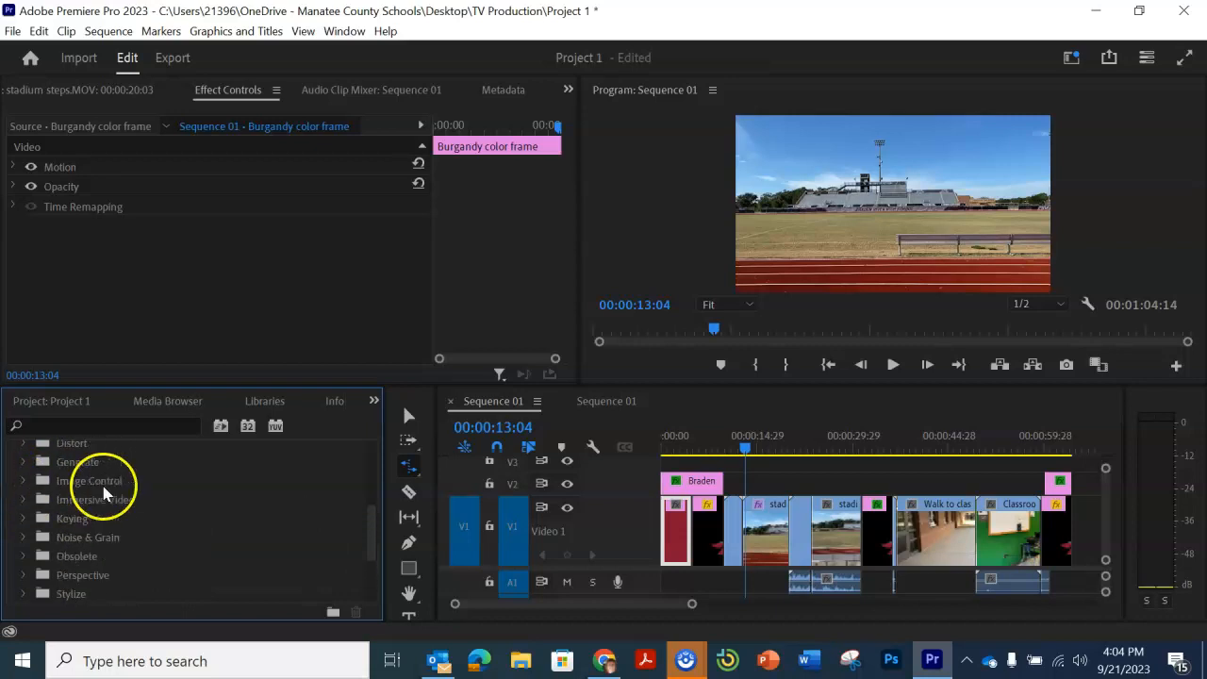
pyautogui.scroll(2, 66, 500)
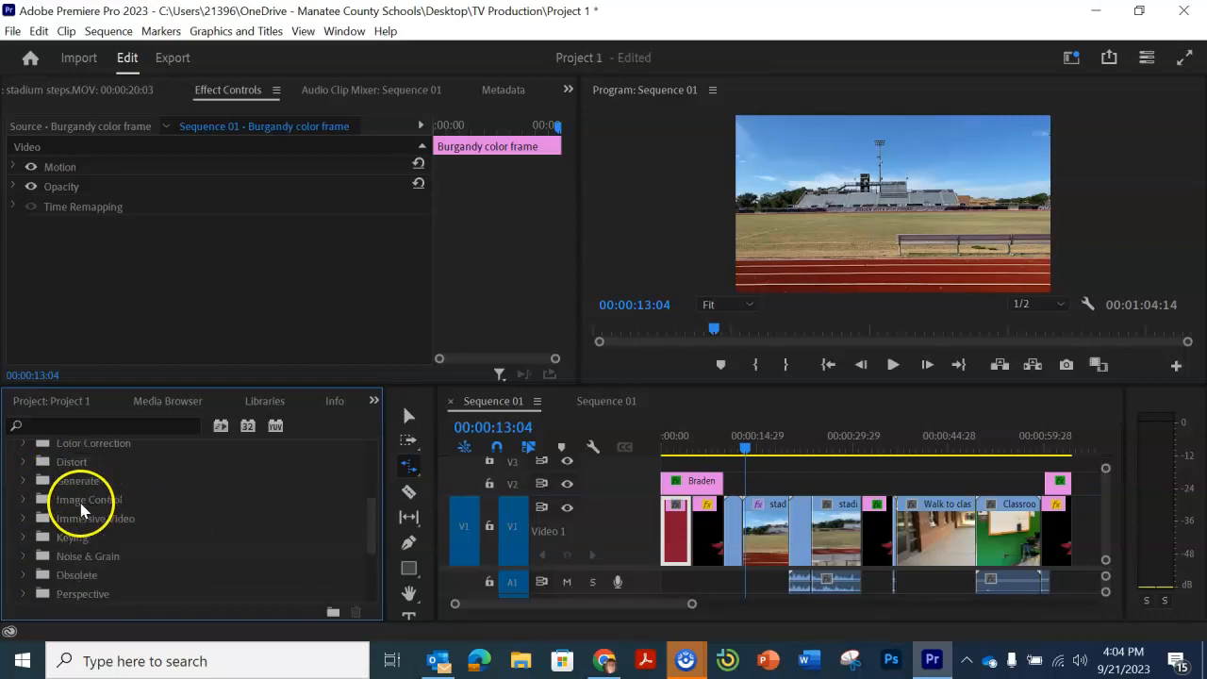
pyautogui.click(24, 463)
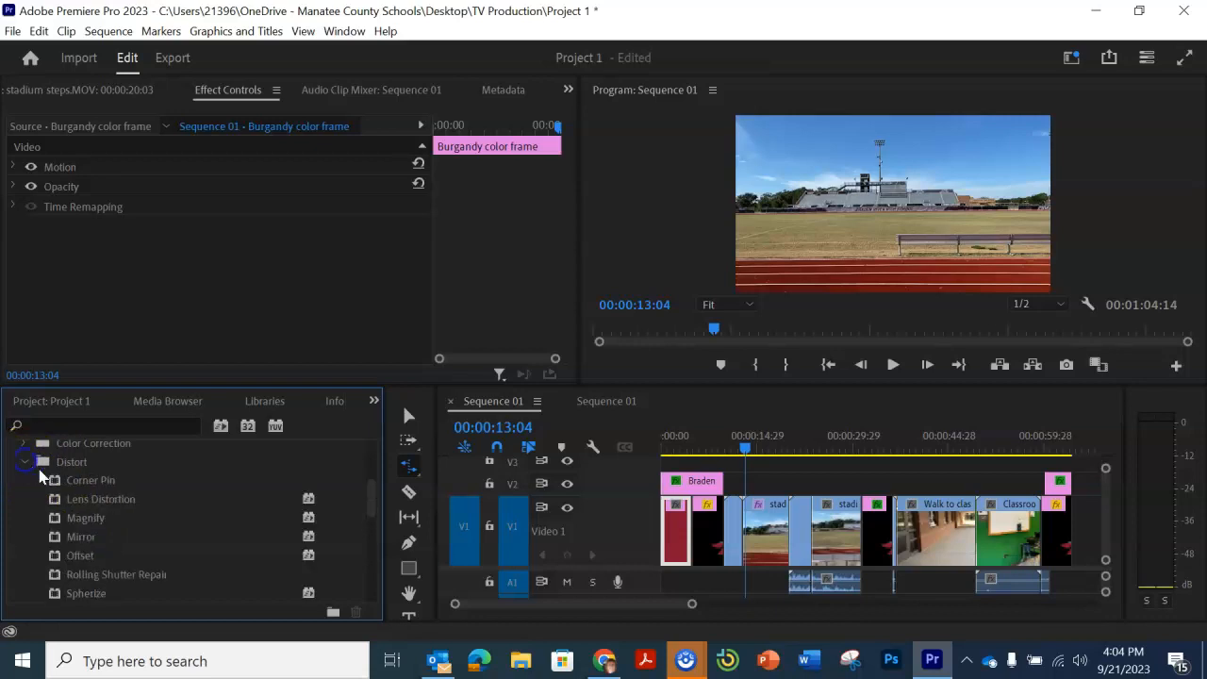
pyautogui.scroll(-1, 100, 506)
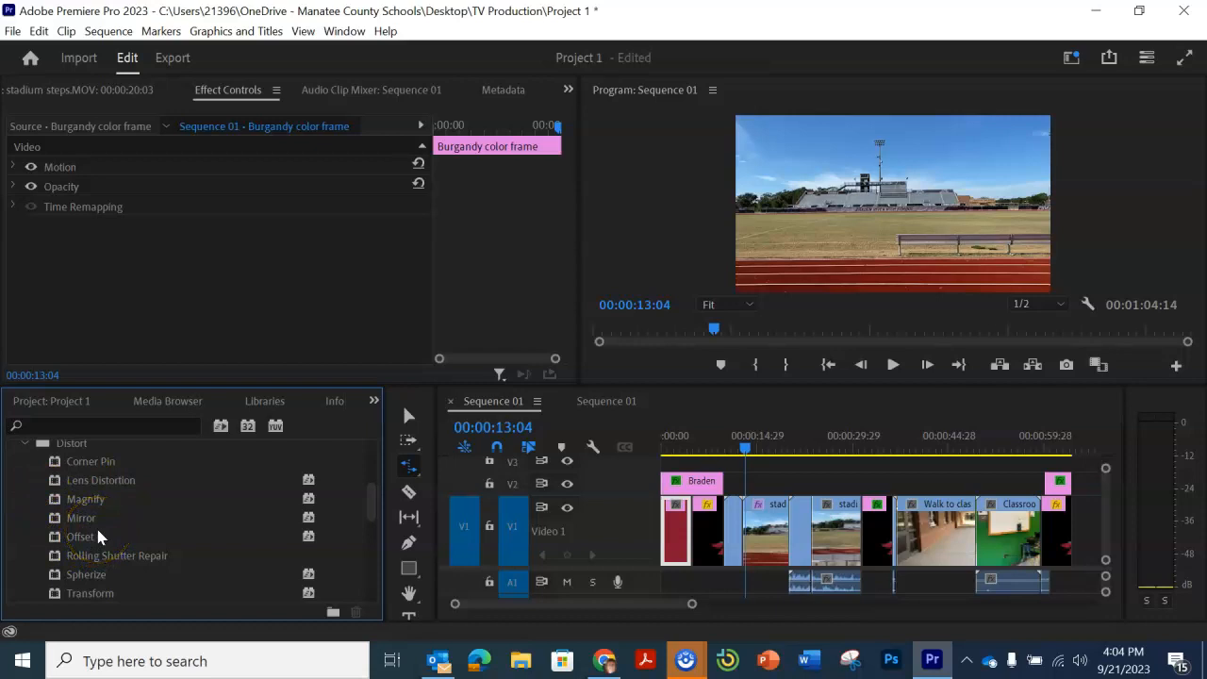
# - Play the sequence from 00:00:12:16 to about 00:00:20:28 to preview the effect on the stadium clip
pyautogui.click(746, 453)
pyautogui.moveTo(730, 457); pyautogui.dragTo(741, 455)
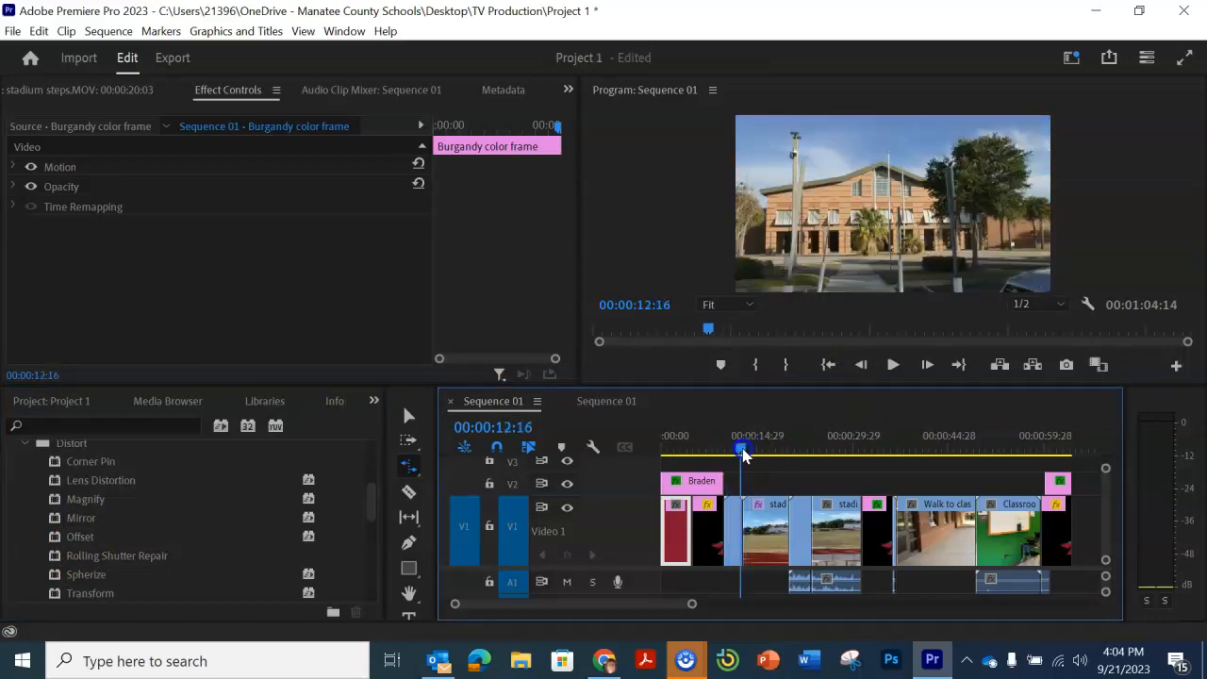
pyautogui.press('space')
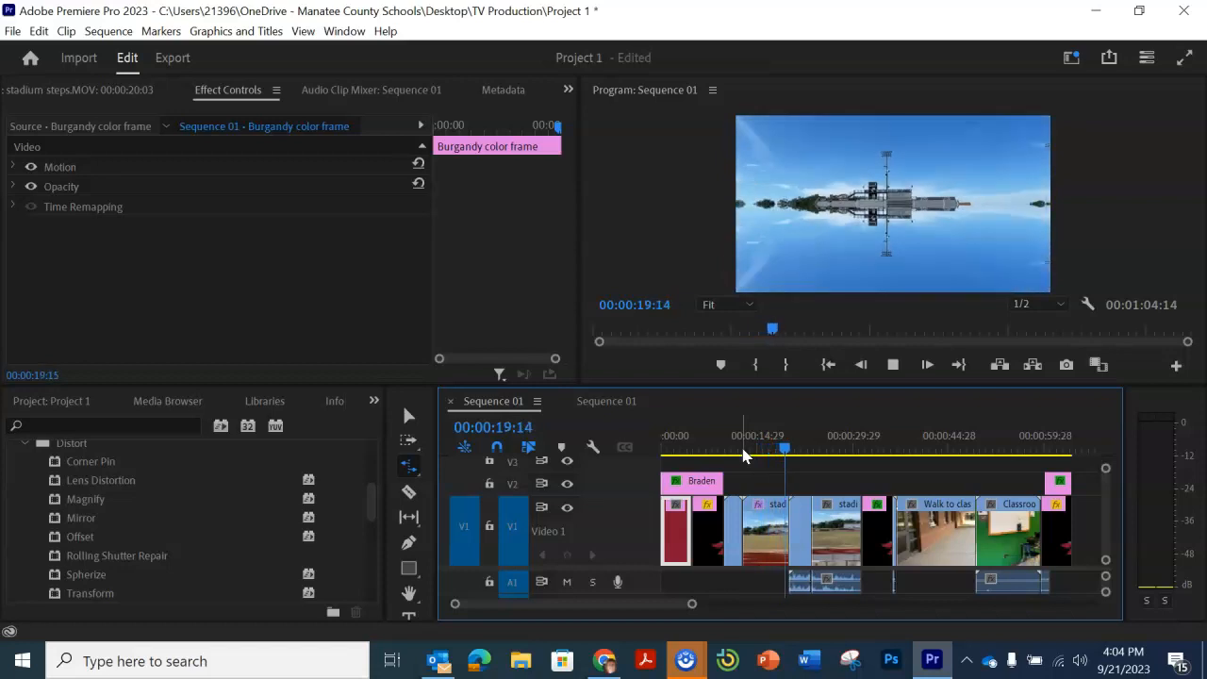
pyautogui.press('space')
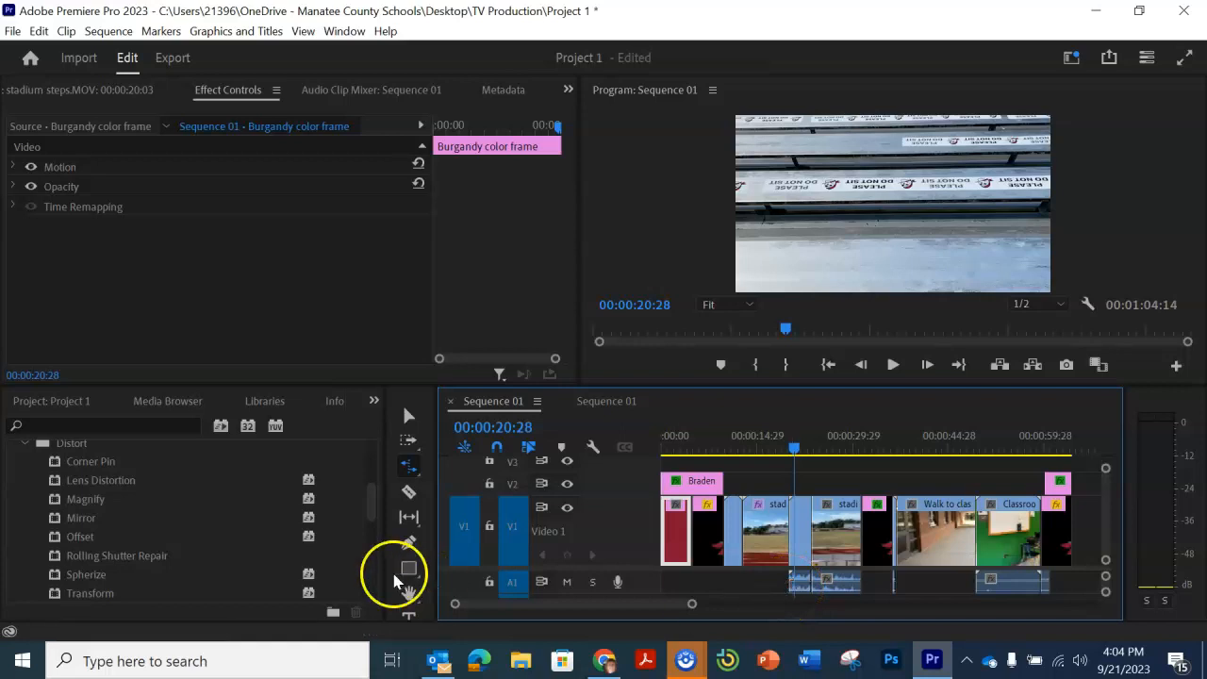
# - Look through the Distort effects down to Wave Warp
pyautogui.scroll(-5, 157, 539)
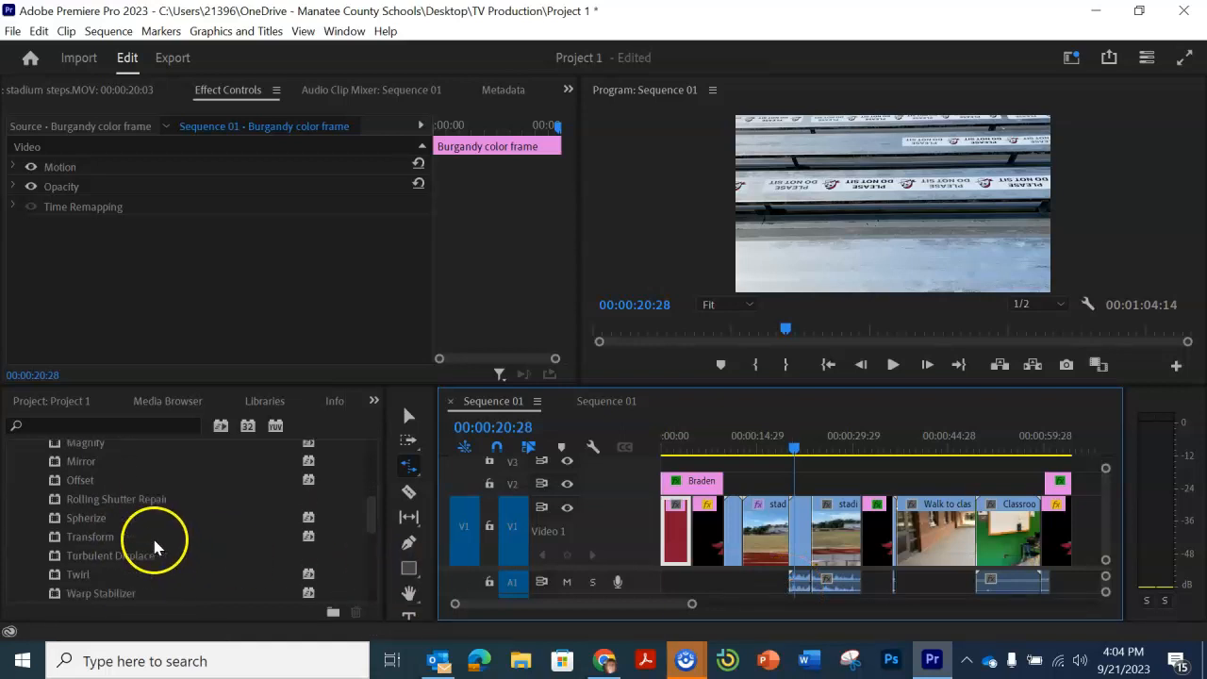
pyautogui.scroll(-1, 152, 533)
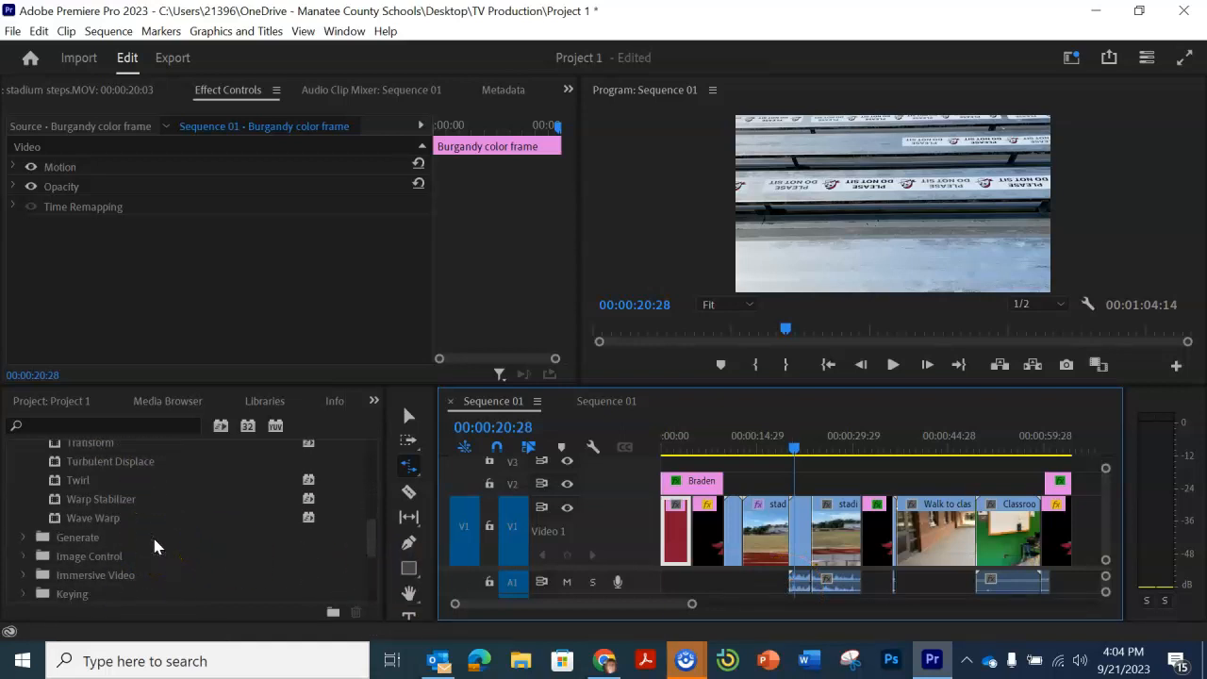
pyautogui.scroll(7, 152, 533)
pyautogui.scroll(3, 153, 538)
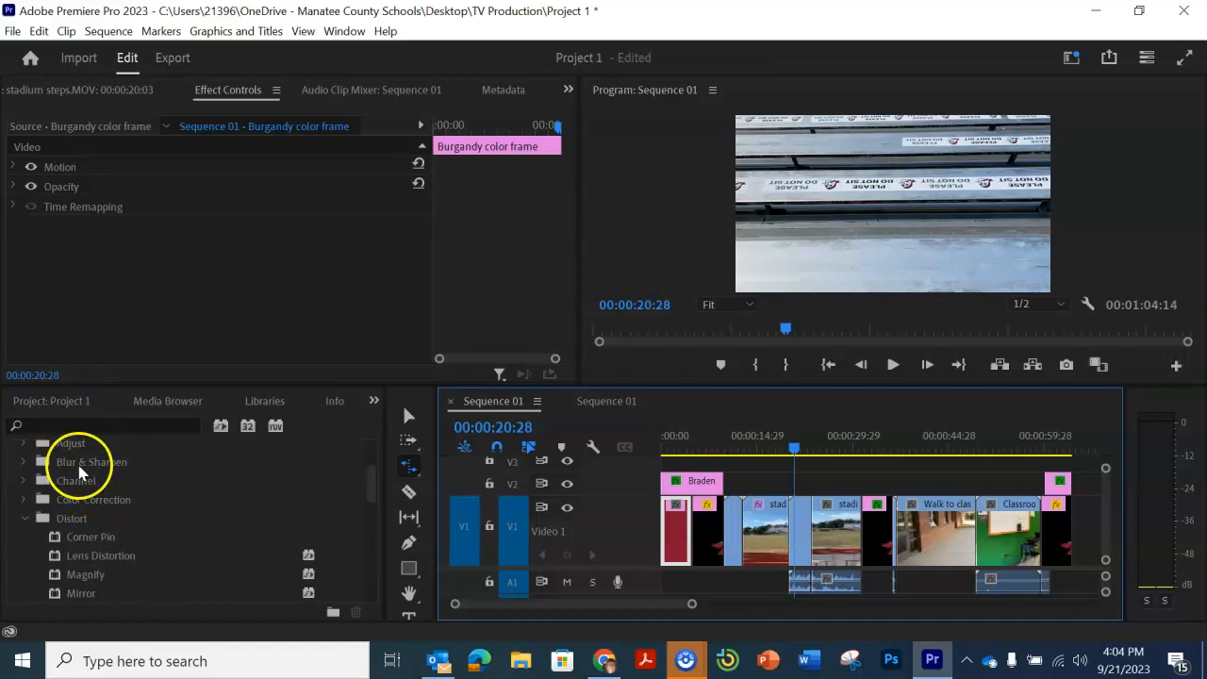
pyautogui.scroll(-5, 89, 473)
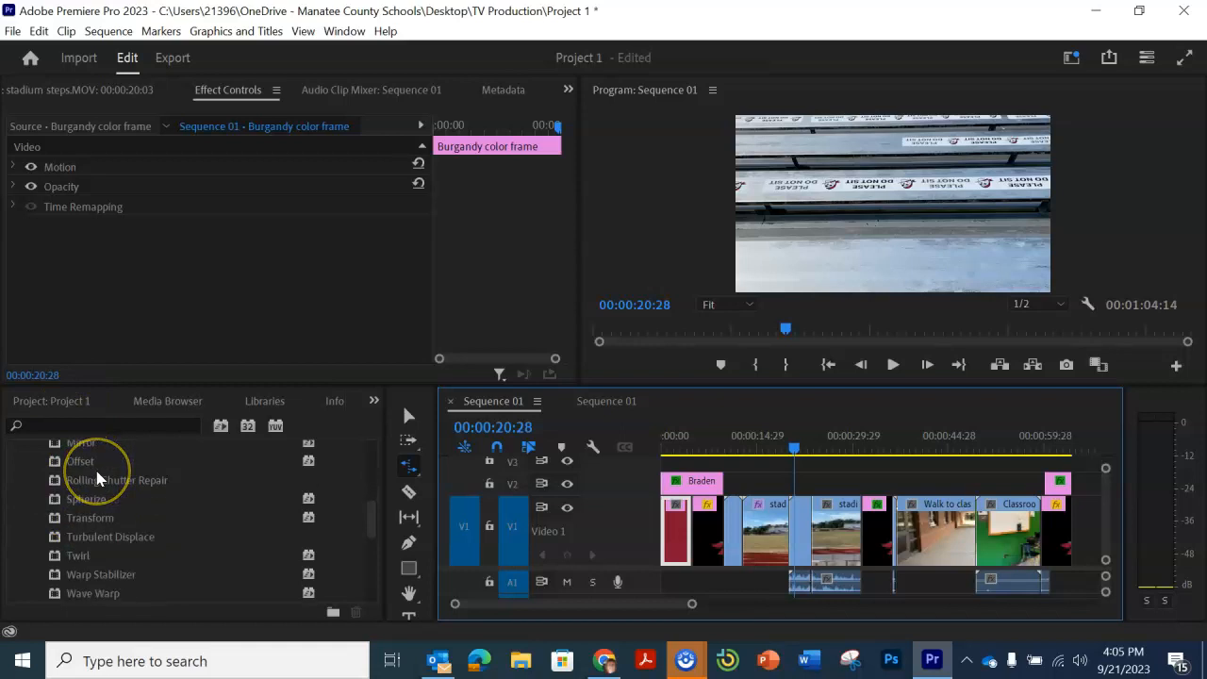
pyautogui.scroll(-3, 98, 479)
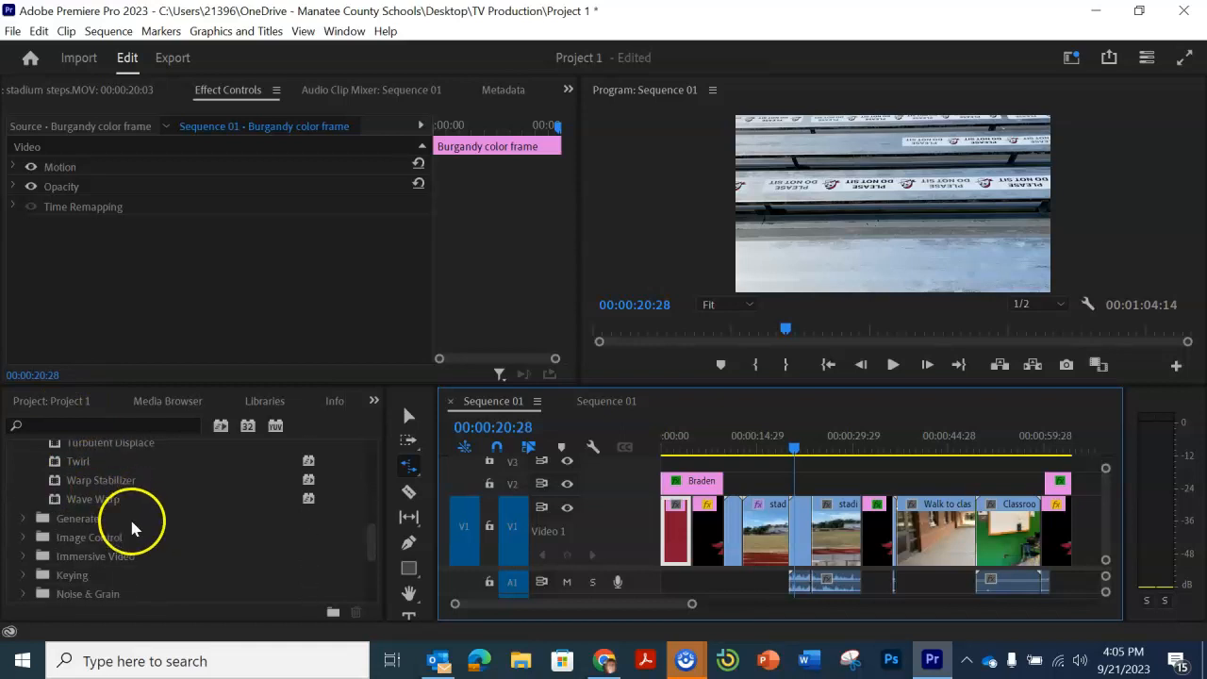
# - Move the playhead to 00:00:34:11 and select the pirate logo clip on Video 1
pyautogui.click(876, 521)
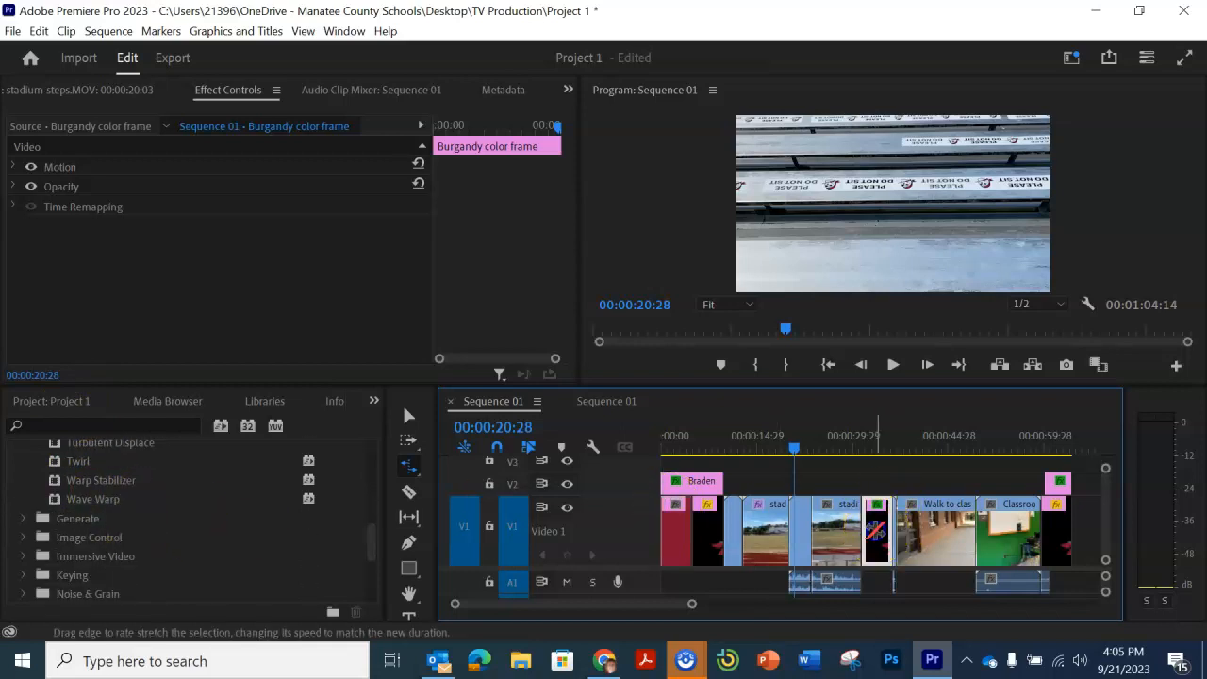
pyautogui.click(873, 457)
pyautogui.moveTo(796, 449); pyautogui.dragTo(884, 454)
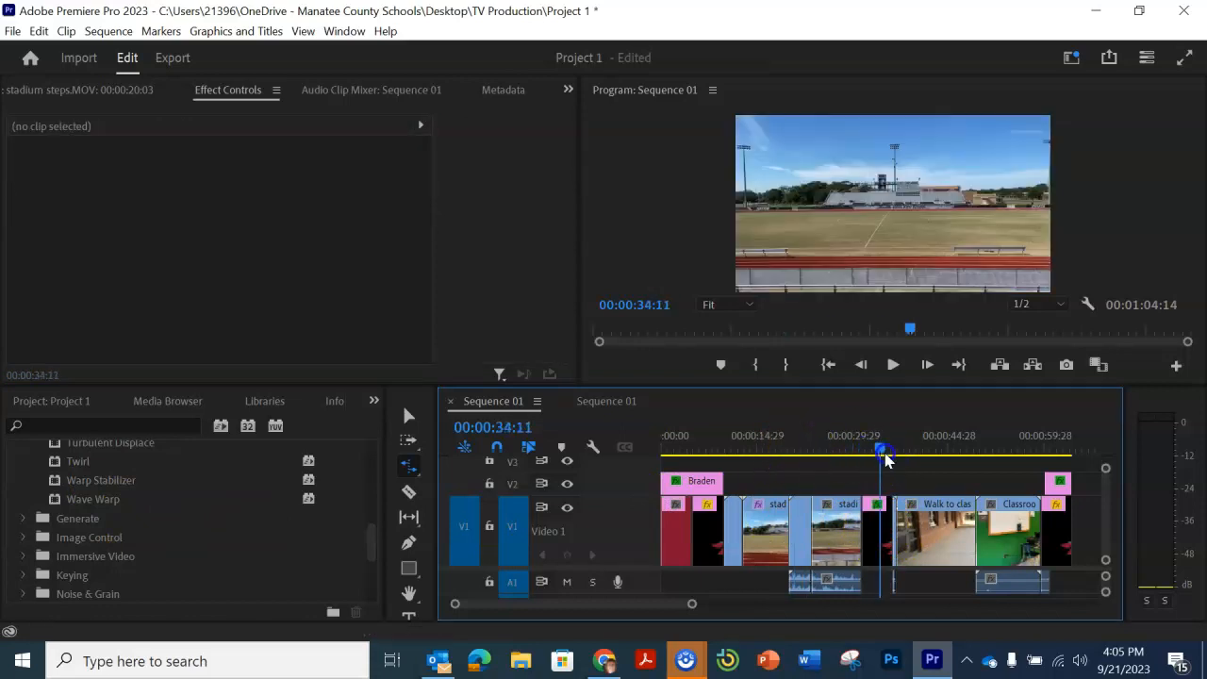
pyautogui.click(875, 539)
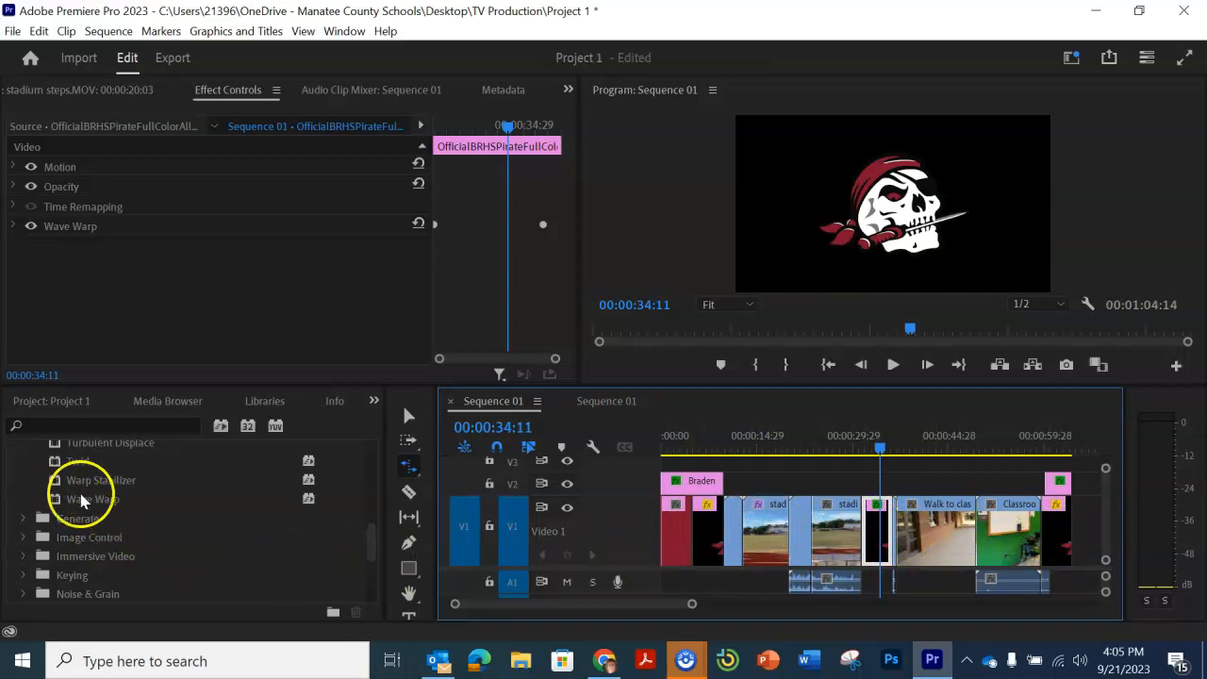
# - Apply the Wave Warp distort effect to the pirate logo clip and look over its parameters
pyautogui.scroll(4, 95, 463)
pyautogui.scroll(2, 94, 463)
pyautogui.scroll(-6, 95, 462)
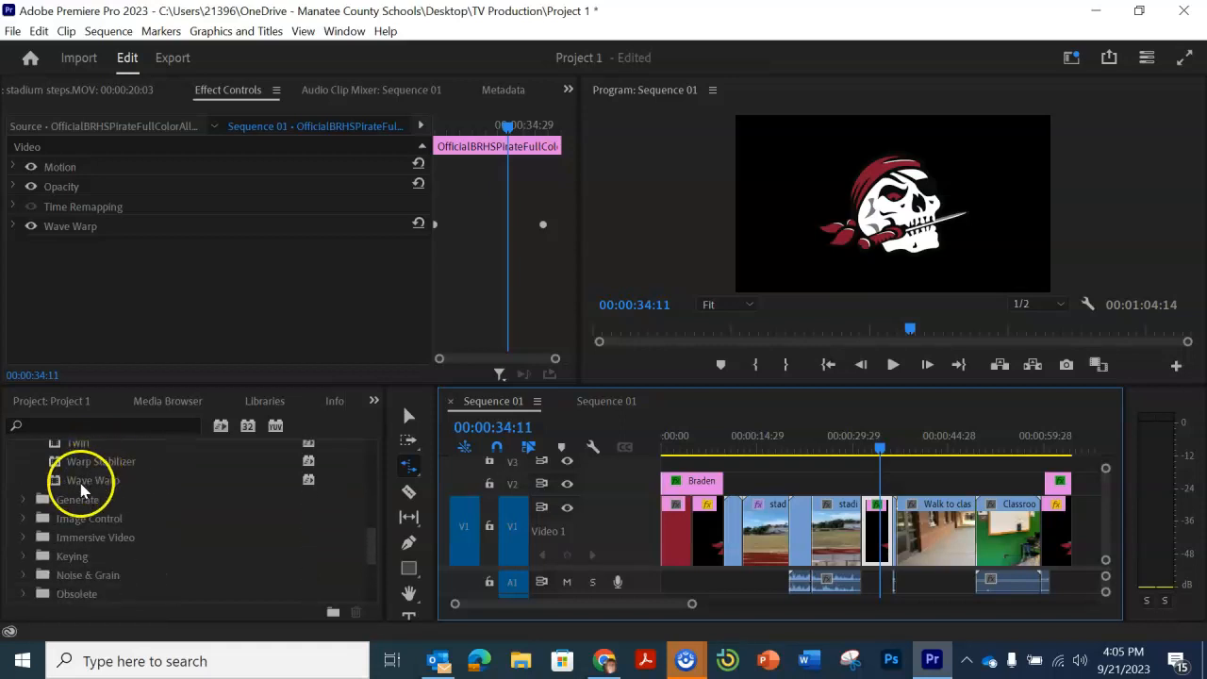
pyautogui.click(81, 483)
pyautogui.moveTo(292, 503); pyautogui.dragTo(886, 545)
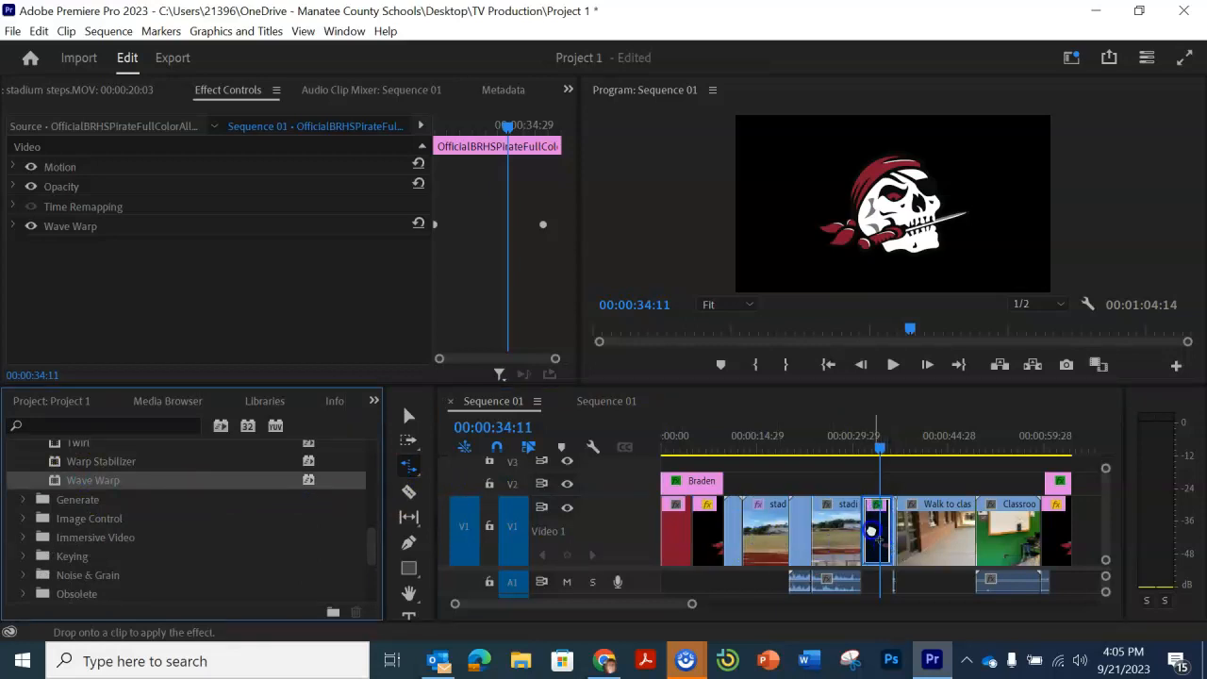
pyautogui.moveTo(872, 531); pyautogui.dragTo(874, 532)
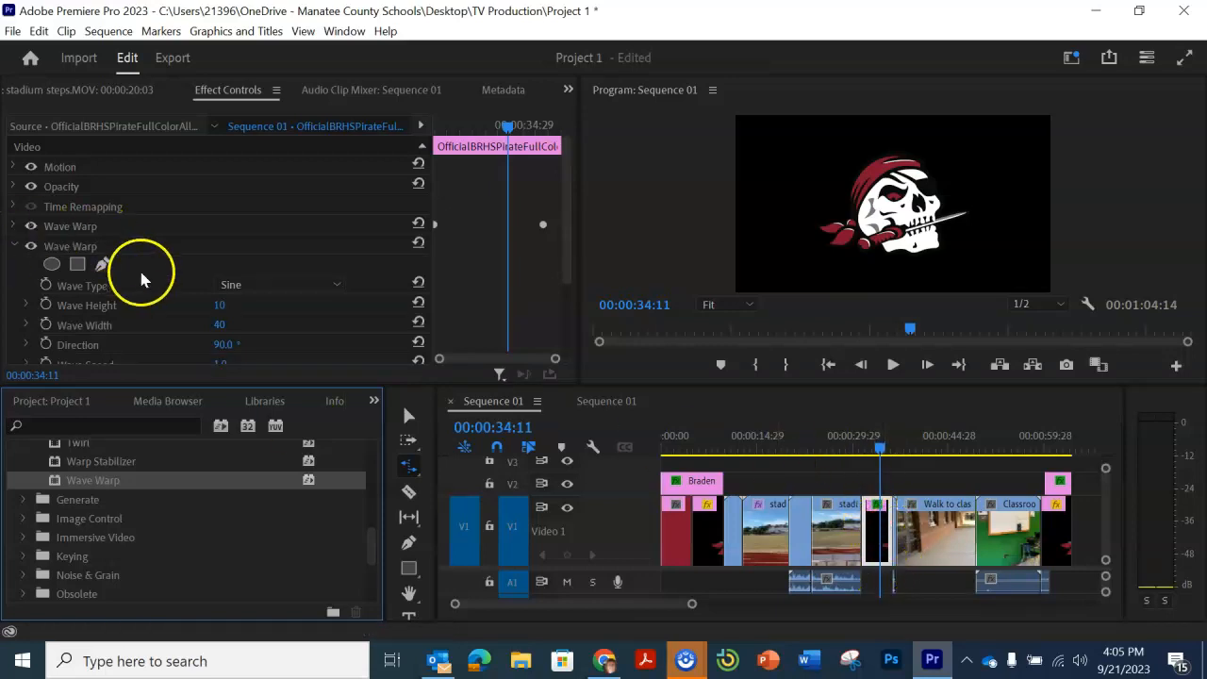
pyautogui.scroll(-3, 282, 243)
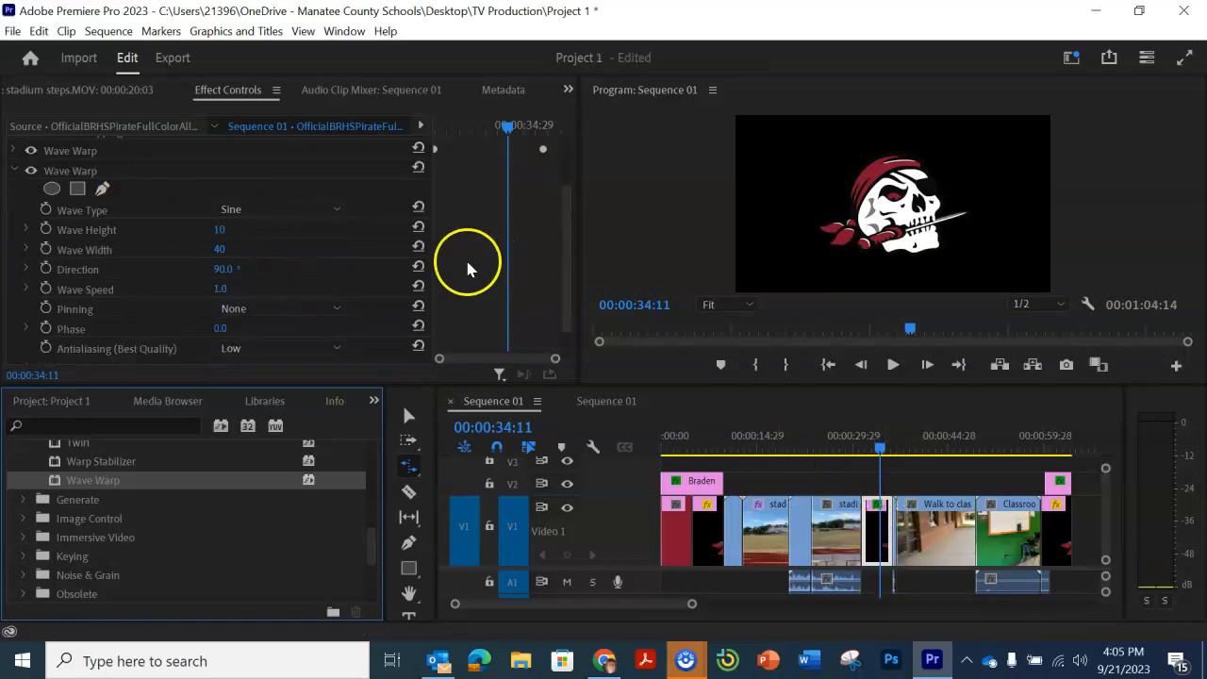
pyautogui.scroll(2, 171, 285)
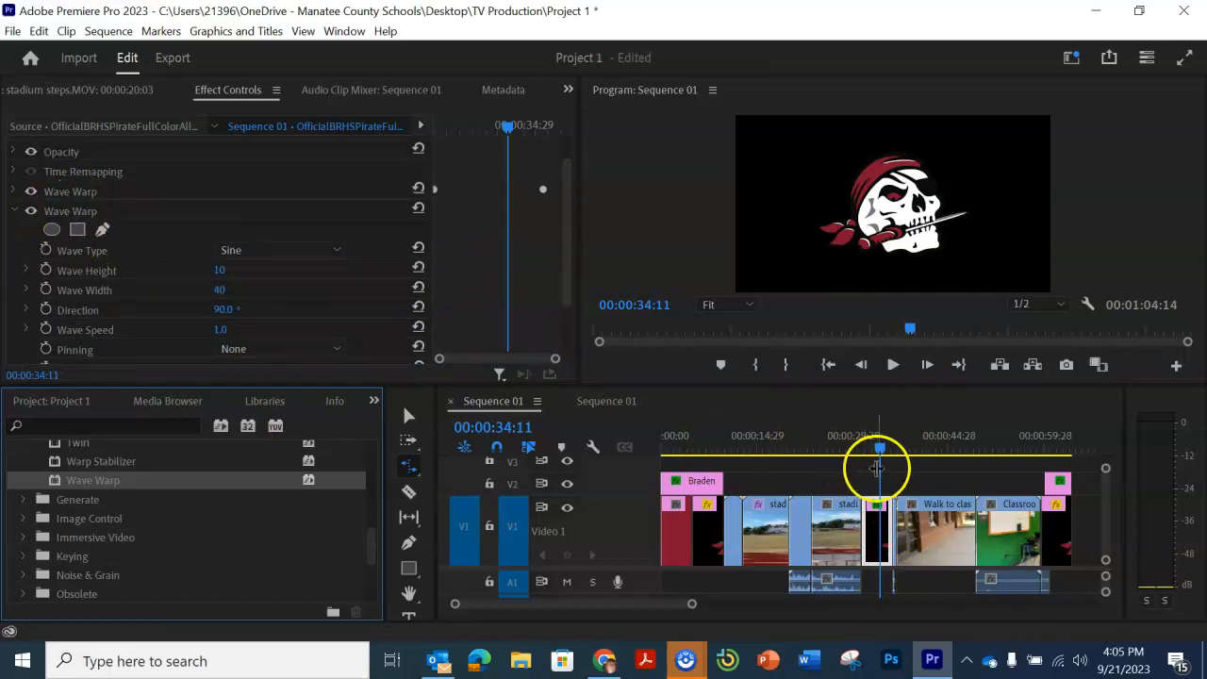
# - Look over the second Wave Warp's parameters and move the playhead to the pirate logo clip's start at 00:00:31:13
pyautogui.scroll(-1, 105, 254)
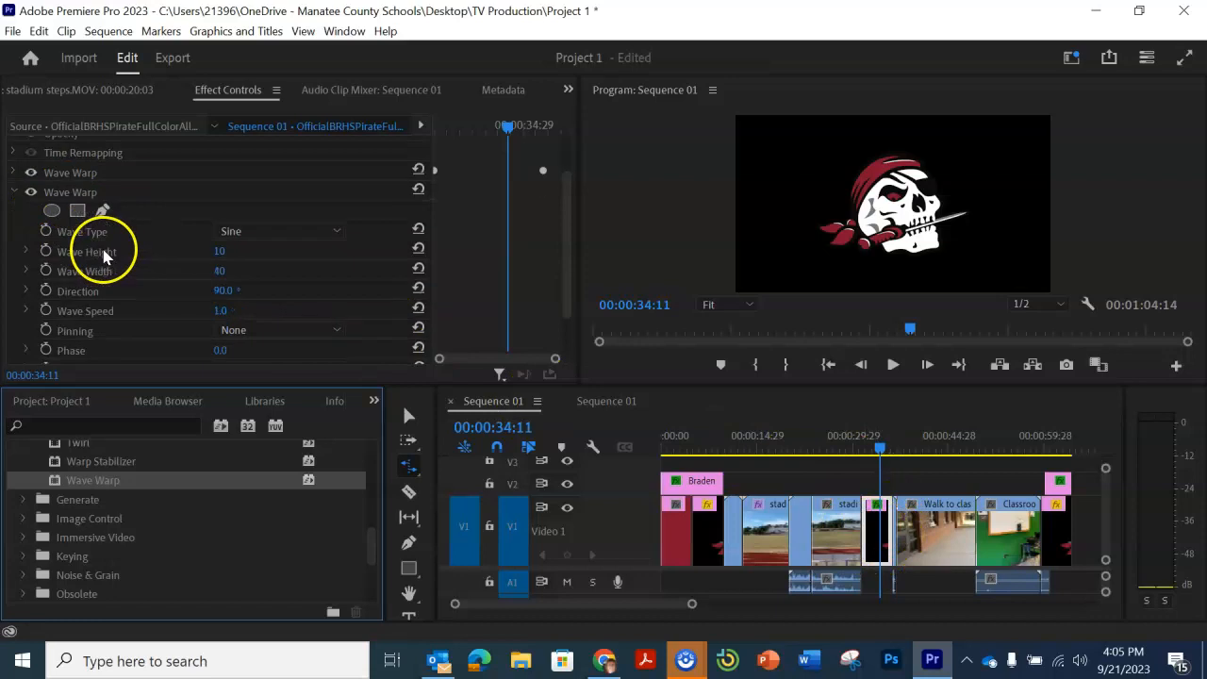
pyautogui.scroll(-2, 109, 269)
pyautogui.scroll(4, 136, 325)
pyautogui.scroll(-4, 137, 322)
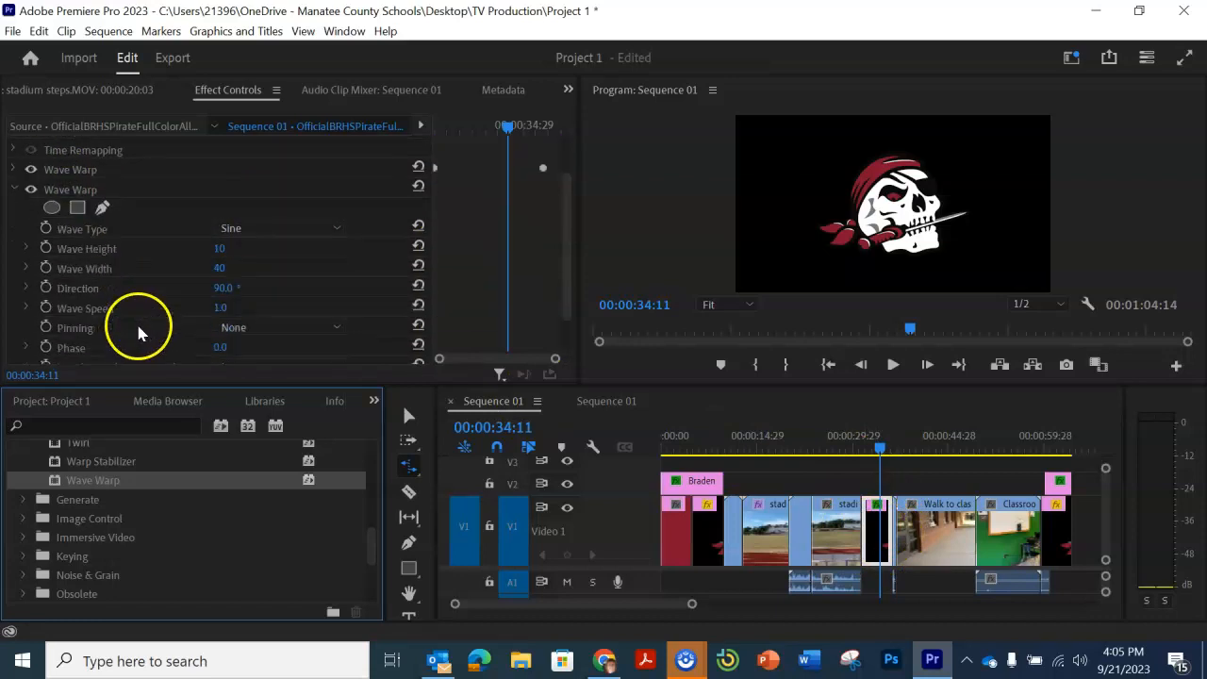
pyautogui.moveTo(877, 448); pyautogui.dragTo(845, 456)
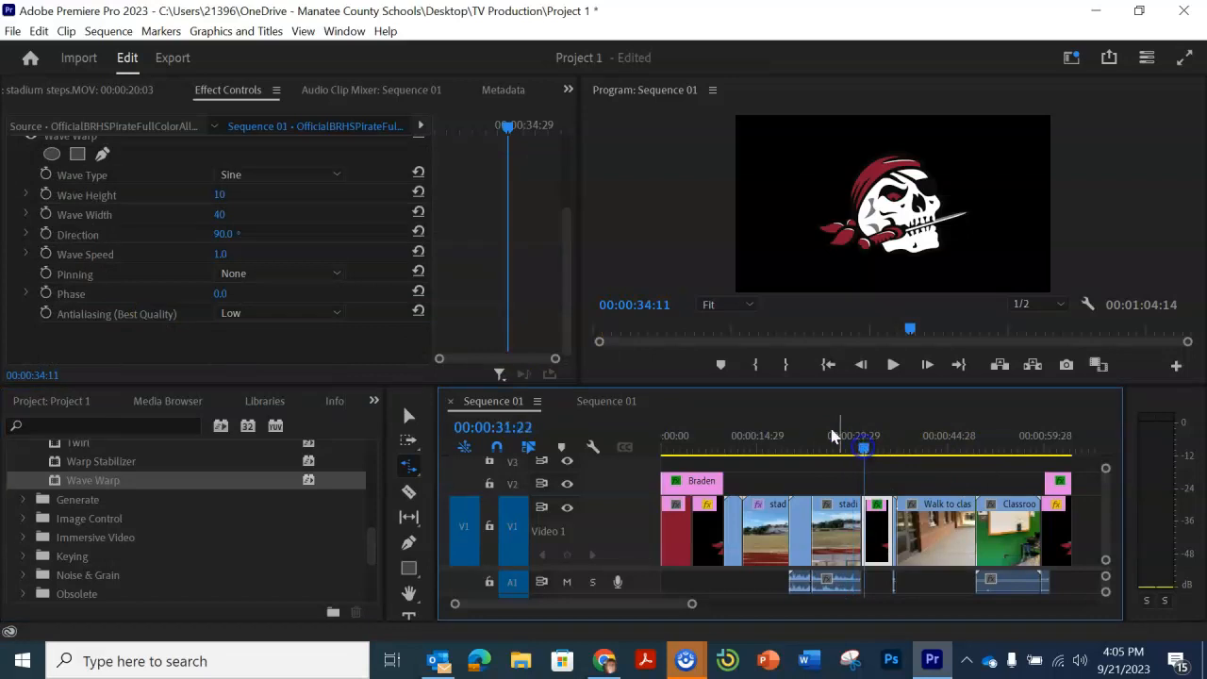
pyautogui.moveTo(503, 126); pyautogui.dragTo(421, 144)
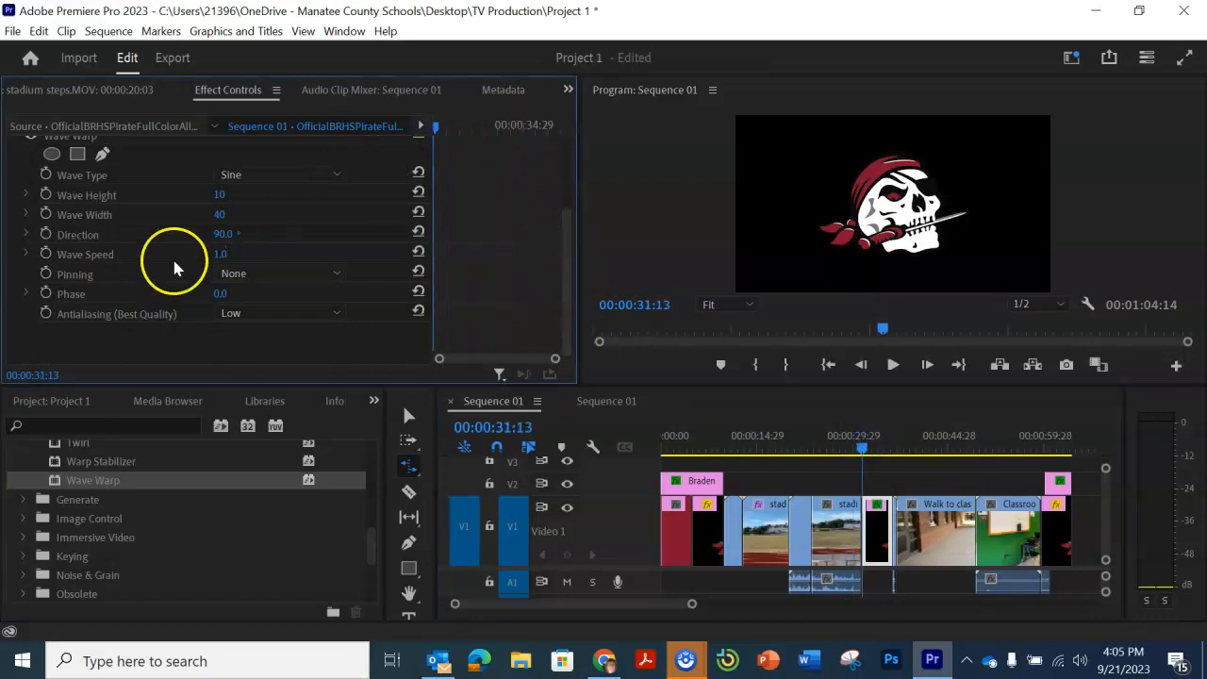
# - Keyframe the second Wave Warp's Wave Type as Sawtooth at 00:00:31:13 and add another Wave Type keyframe at 00:00:36:12
pyautogui.scroll(2, 64, 295)
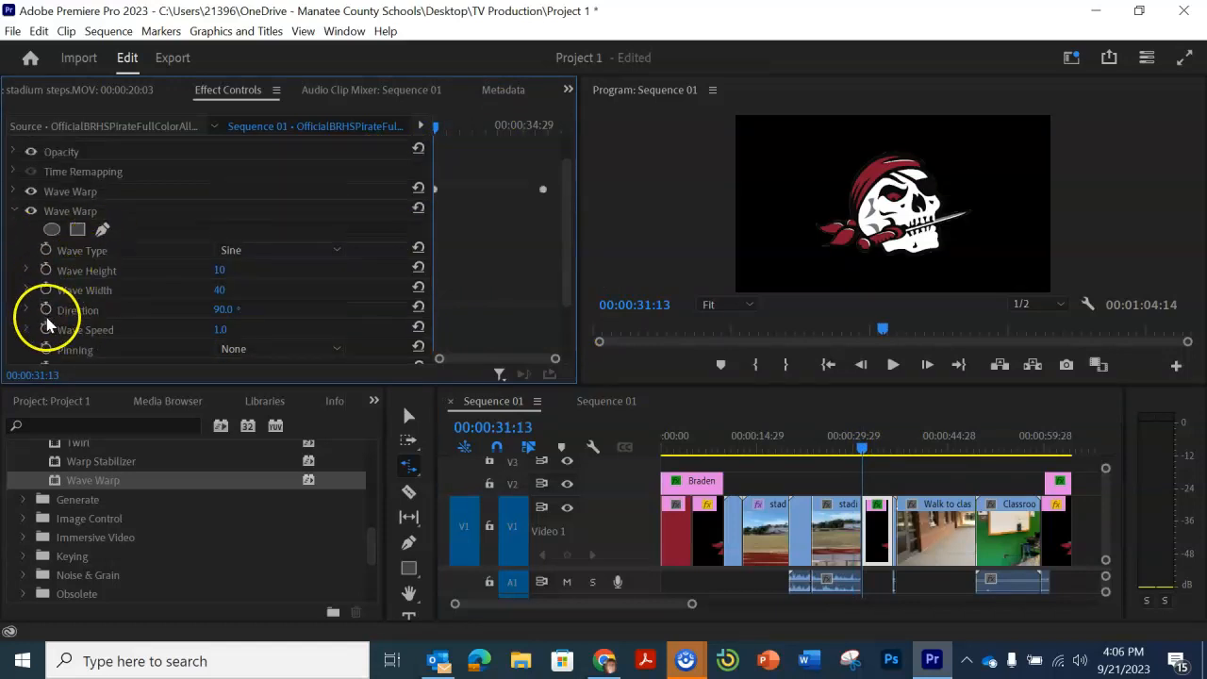
pyautogui.click(47, 250)
pyautogui.click(66, 251)
pyautogui.click(380, 250)
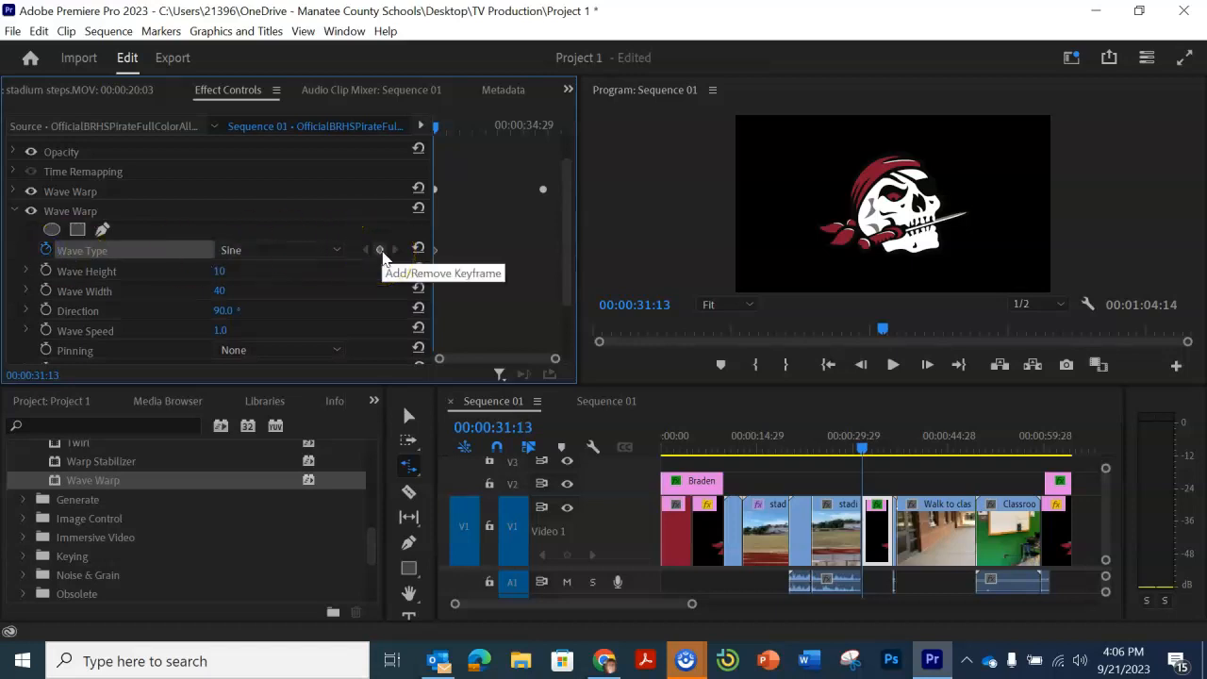
pyautogui.click(379, 250)
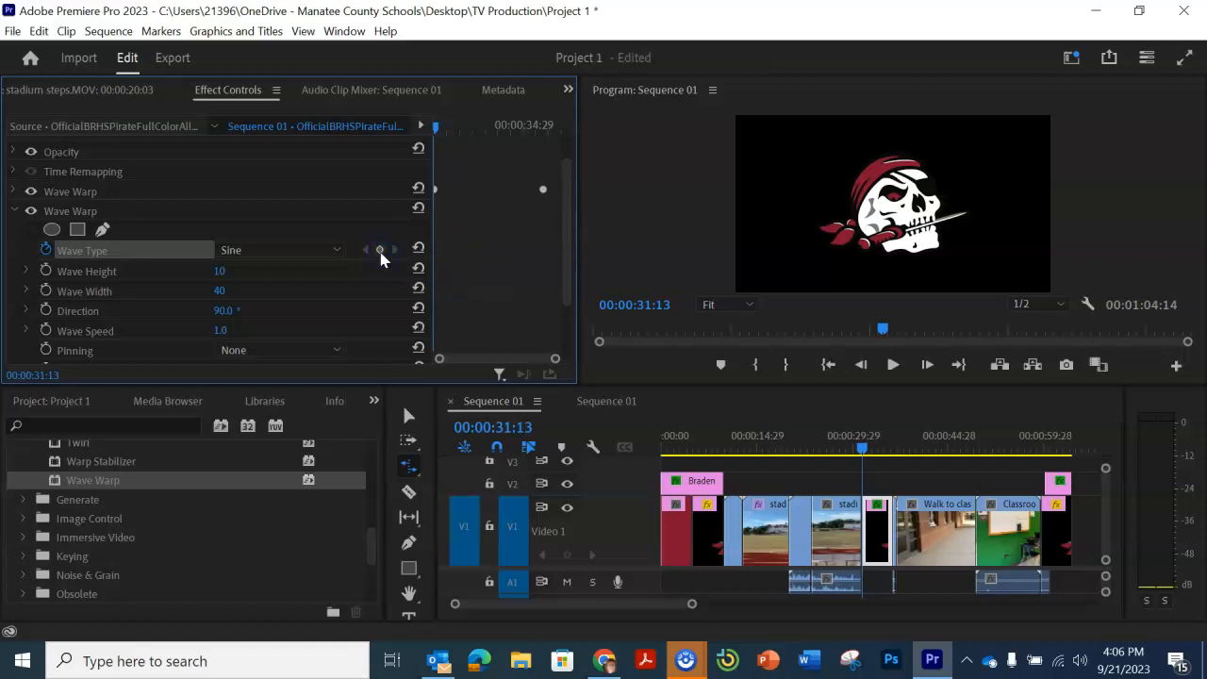
pyautogui.click(432, 254)
pyautogui.click(317, 250)
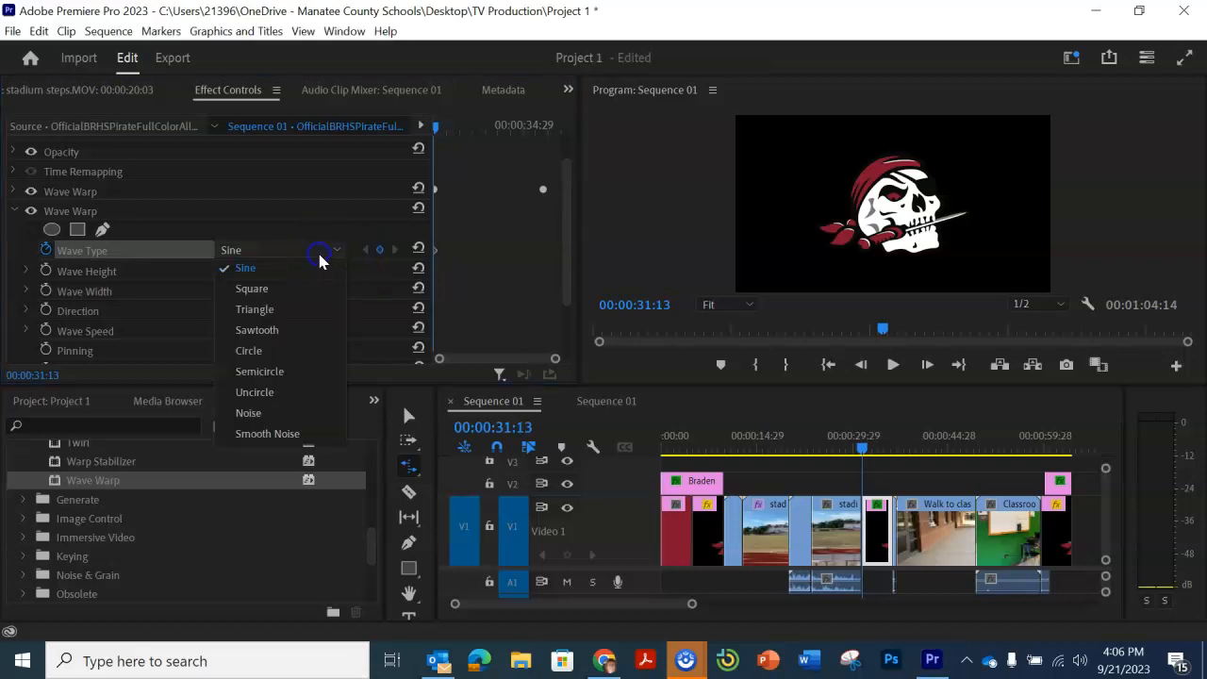
pyautogui.click(274, 335)
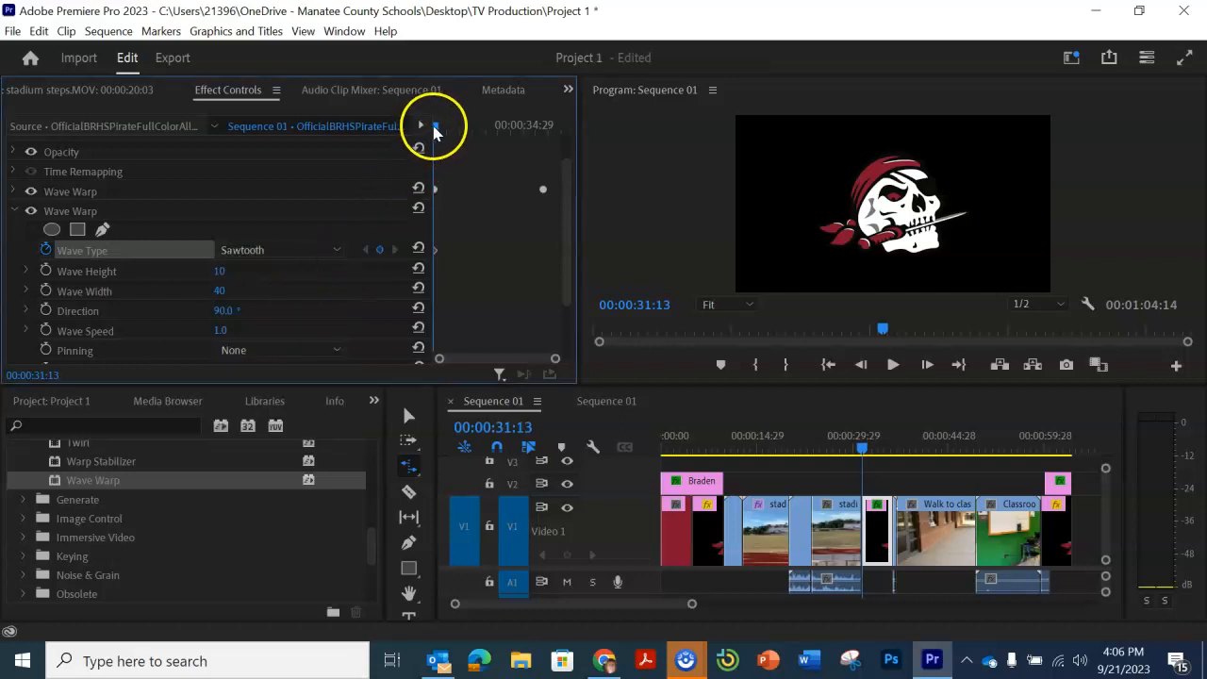
pyautogui.moveTo(434, 129); pyautogui.dragTo(549, 230)
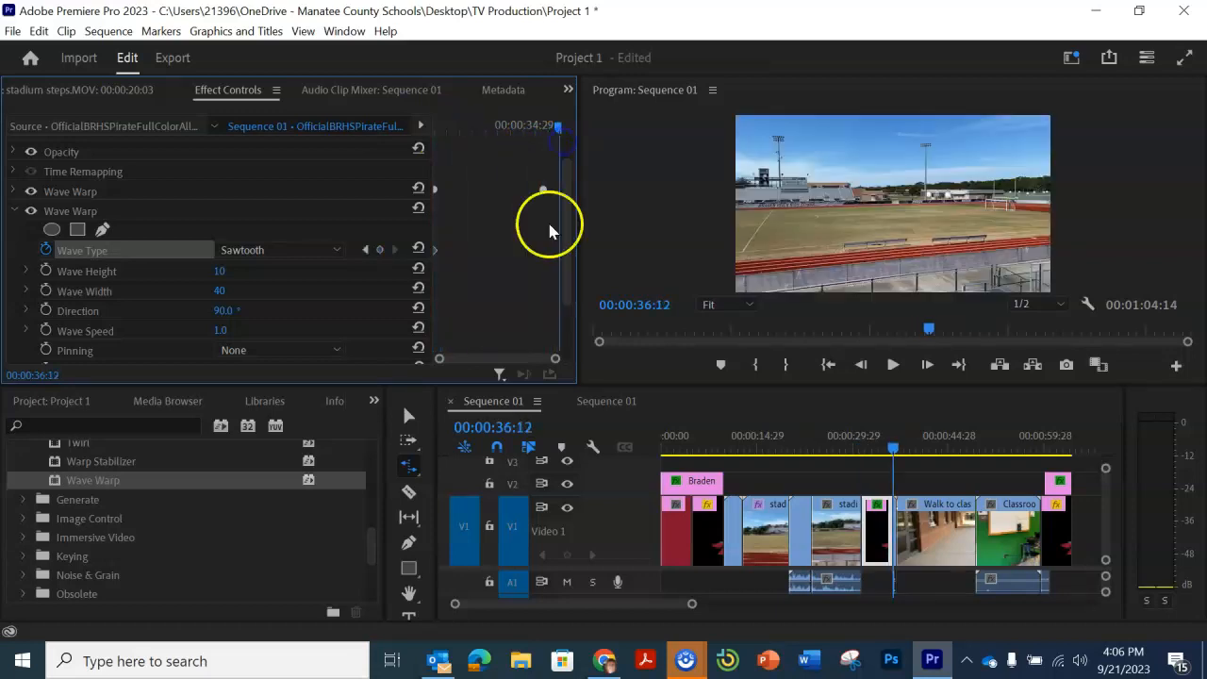
pyautogui.click(378, 252)
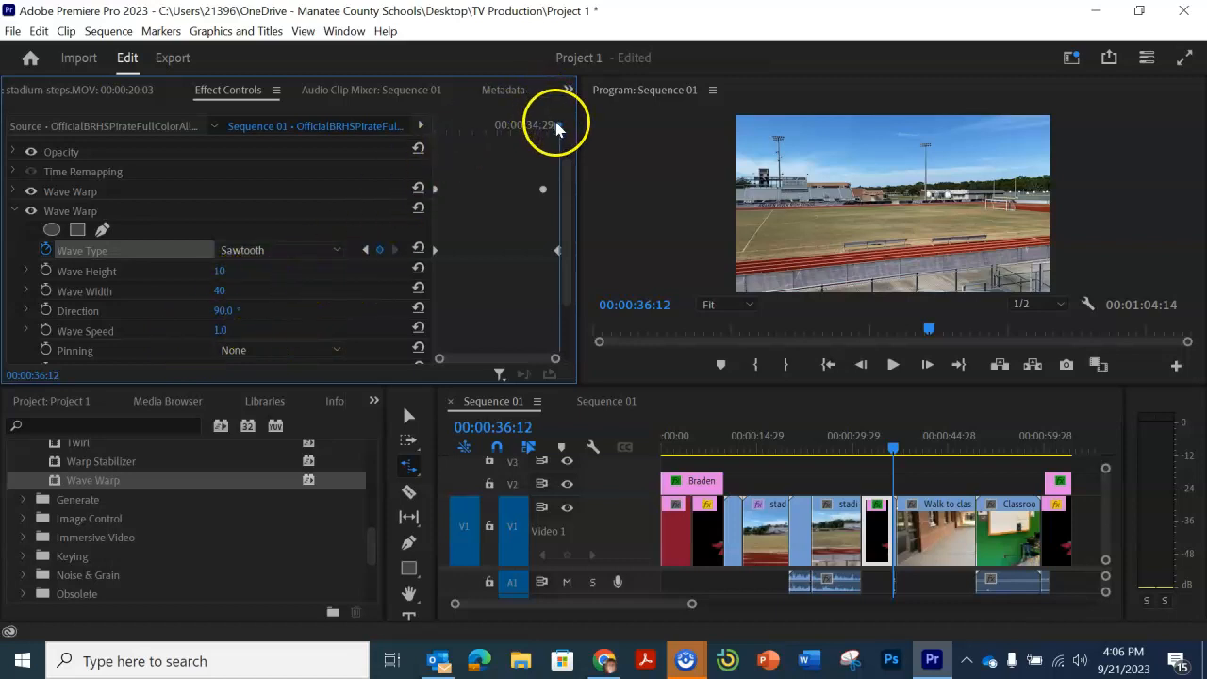
# - Turn on Wave Height animation for the second Wave Warp with a first keyframe at 00:00:32:19
pyautogui.moveTo(556, 129); pyautogui.dragTo(460, 160)
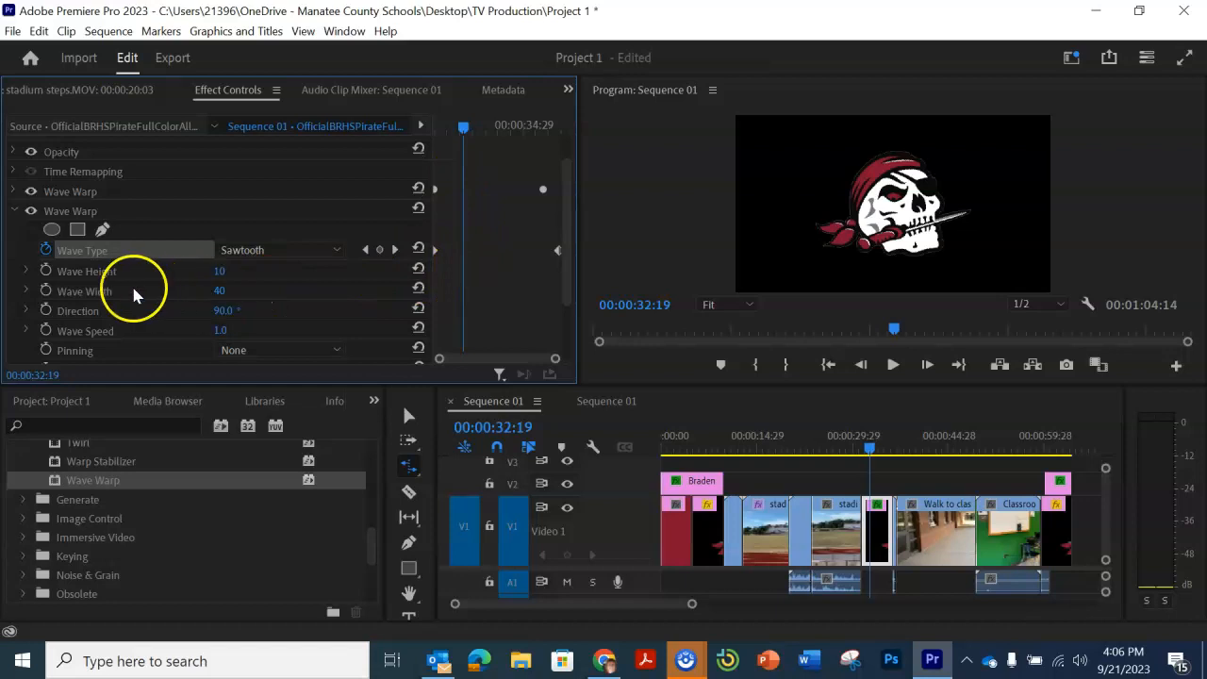
pyautogui.click(45, 272)
pyautogui.moveTo(218, 271)
pyautogui.mouseDown()
pyautogui.moveTo(191, 279)
pyautogui.moveTo(222, 275)
pyautogui.mouseUp()
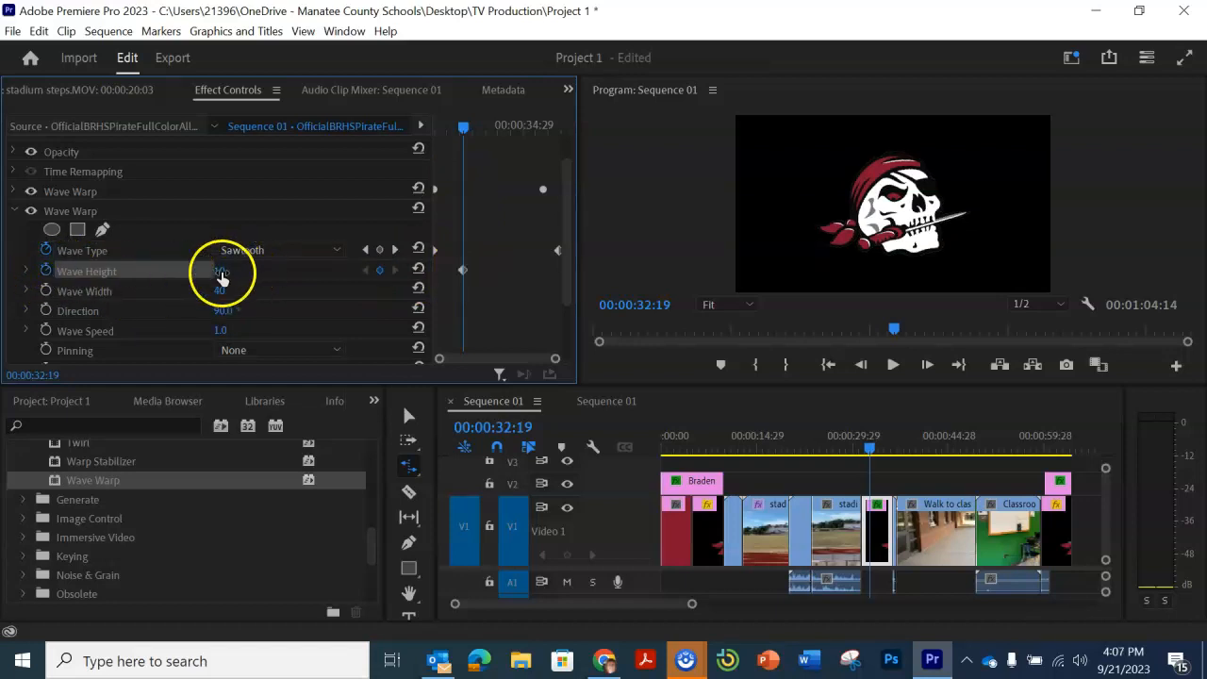
# - Add a Wave Height keyframe with a value of 100 at 00:00:34:23
pyautogui.moveTo(462, 125); pyautogui.dragTo(521, 134)
pyautogui.moveTo(231, 286); pyautogui.dragTo(219, 271)
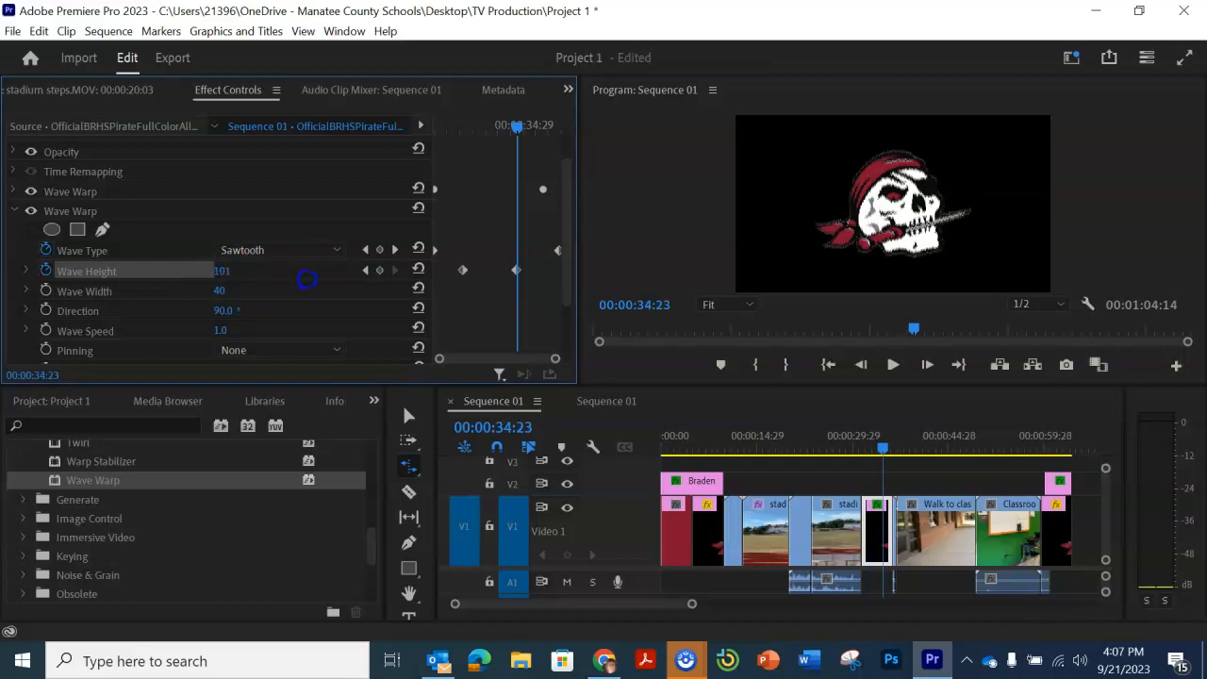
pyautogui.moveTo(231, 270); pyautogui.dragTo(215, 279)
pyautogui.click(239, 270)
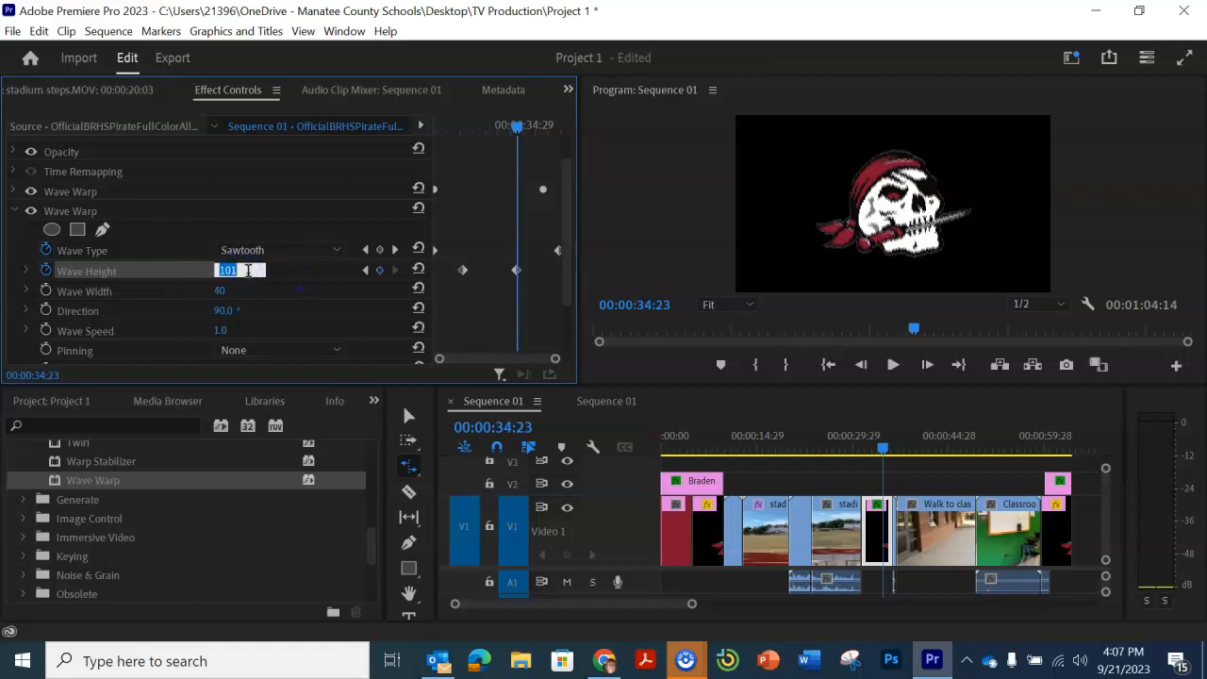
pyautogui.write('100')
pyautogui.click(318, 295)
# - Play the sequence from 00:00:31:17 to preview the animated Wave Warp, and return the playhead to 00:00:31:13
pyautogui.moveTo(509, 137); pyautogui.dragTo(406, 141)
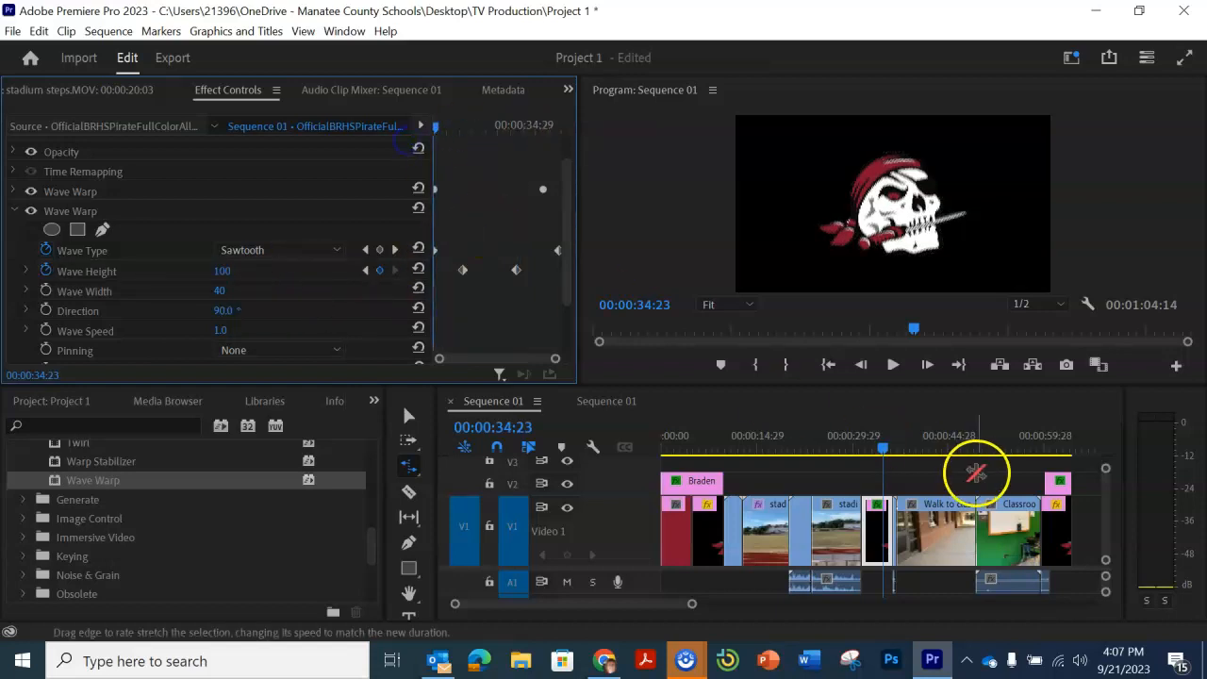
pyautogui.click(884, 449)
pyautogui.moveTo(884, 449); pyautogui.dragTo(865, 455)
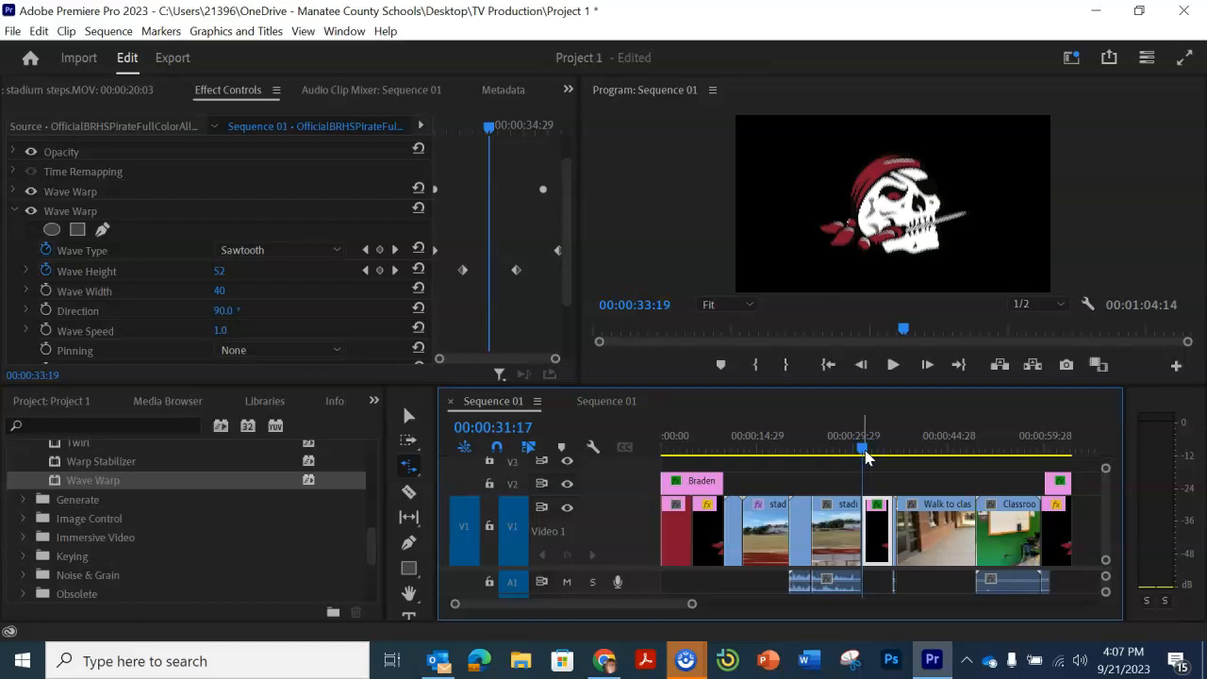
pyautogui.press('space')
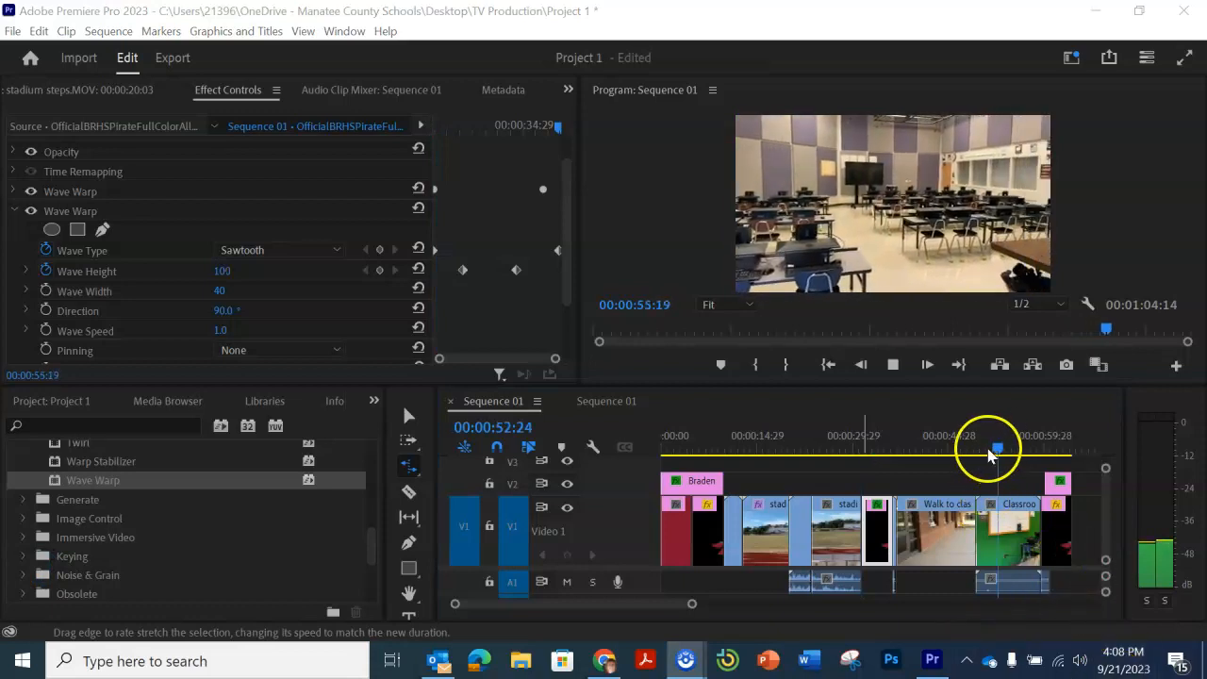
pyautogui.moveTo(997, 453); pyautogui.dragTo(861, 471)
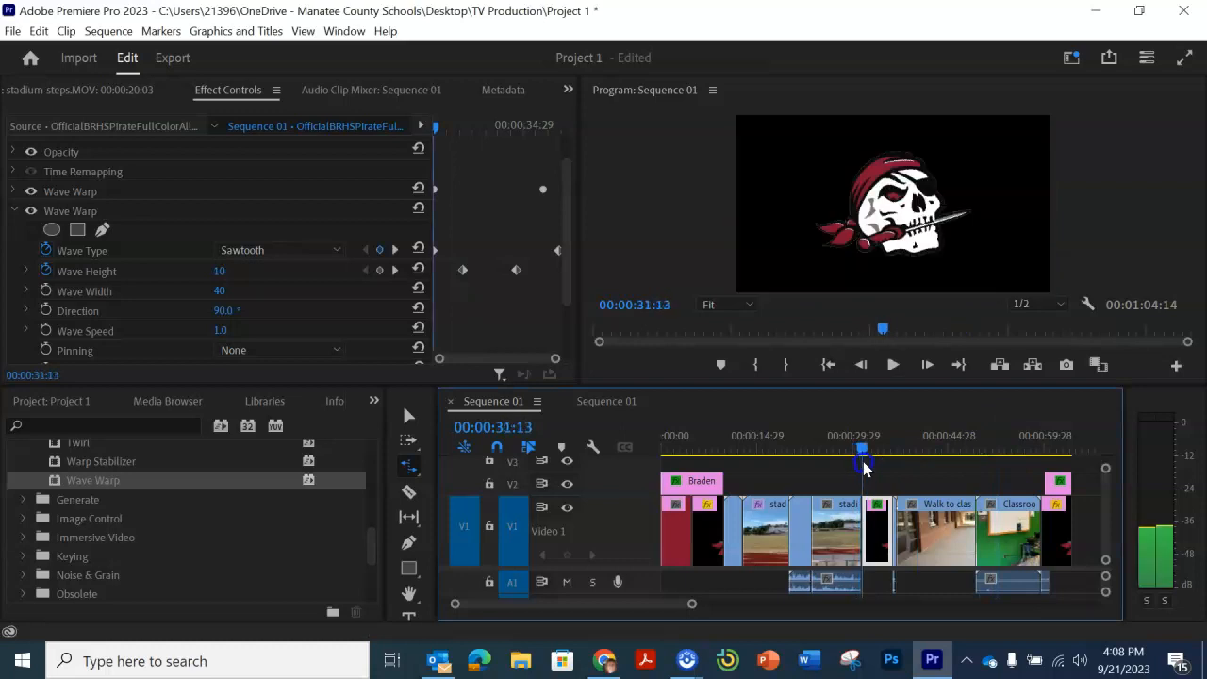
pyautogui.press('space')
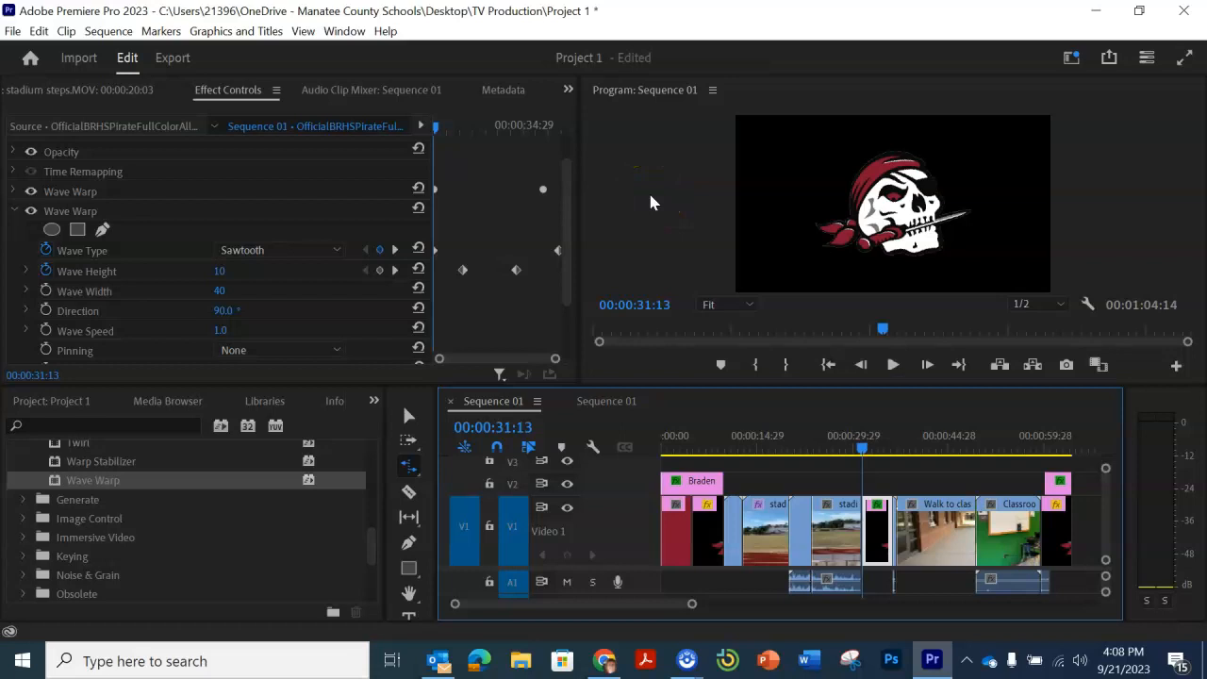
# - Play and scrub back and forth through the pirate logo clip to examine the Wave Height change, ending at 00:00:34:07
pyautogui.click(894, 367)
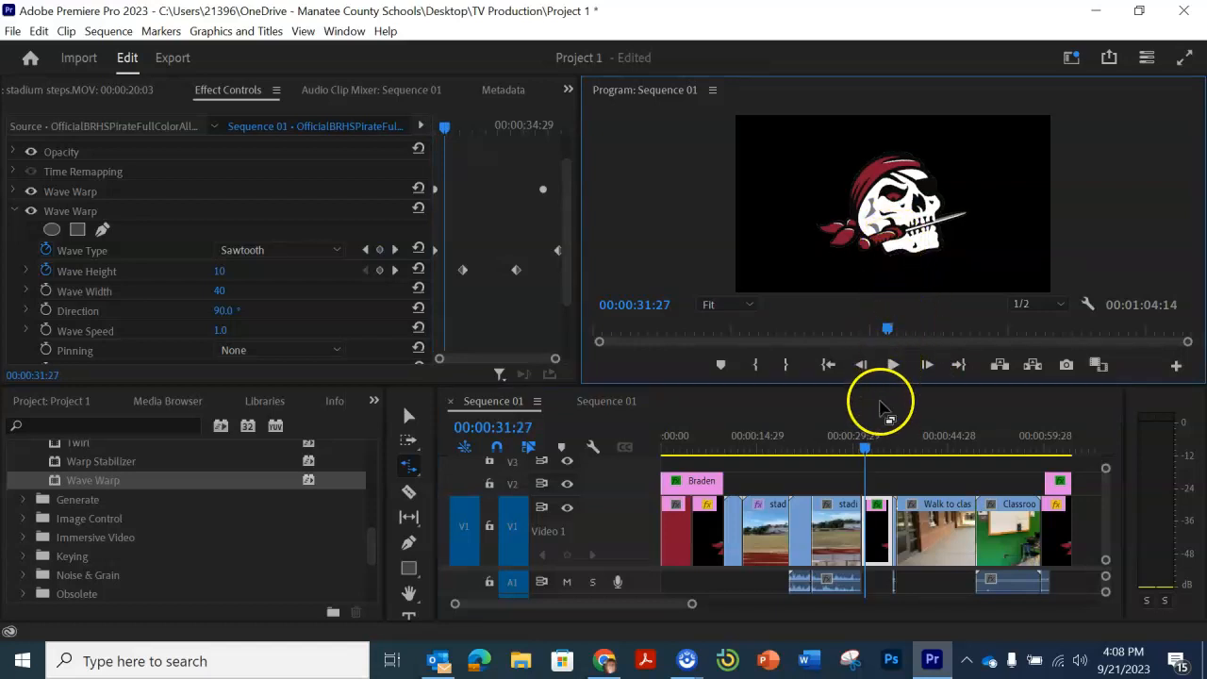
pyautogui.click(892, 366)
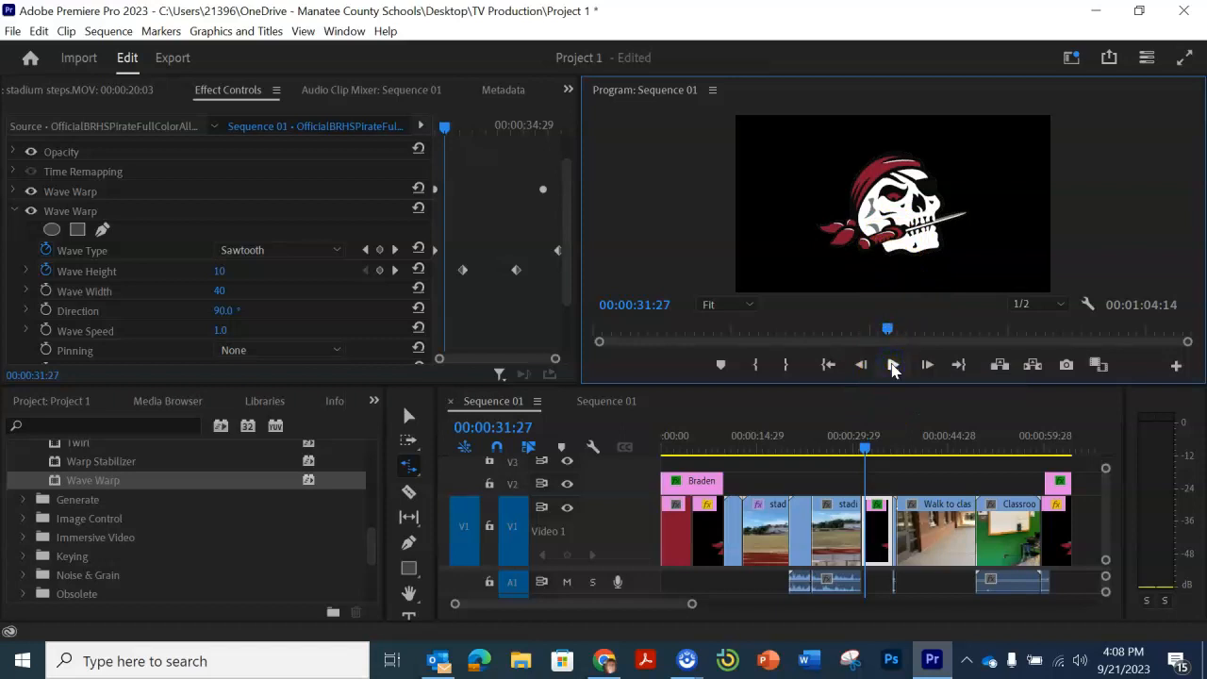
pyautogui.click(867, 450)
pyautogui.moveTo(867, 449)
pyautogui.mouseDown()
pyautogui.moveTo(895, 450)
pyautogui.moveTo(856, 453)
pyautogui.moveTo(881, 450)
pyautogui.mouseUp()
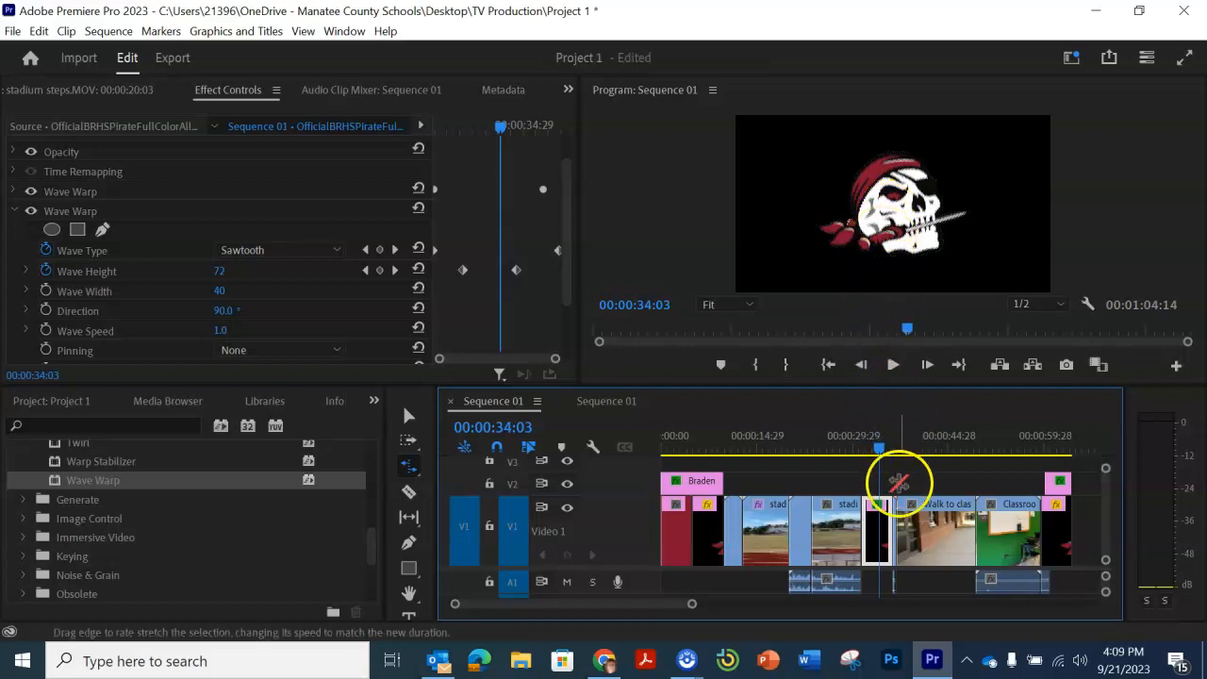
pyautogui.moveTo(879, 450)
pyautogui.mouseDown()
pyautogui.moveTo(895, 450)
pyautogui.moveTo(848, 450)
pyautogui.moveTo(905, 449)
pyautogui.moveTo(866, 451)
pyautogui.mouseUp()
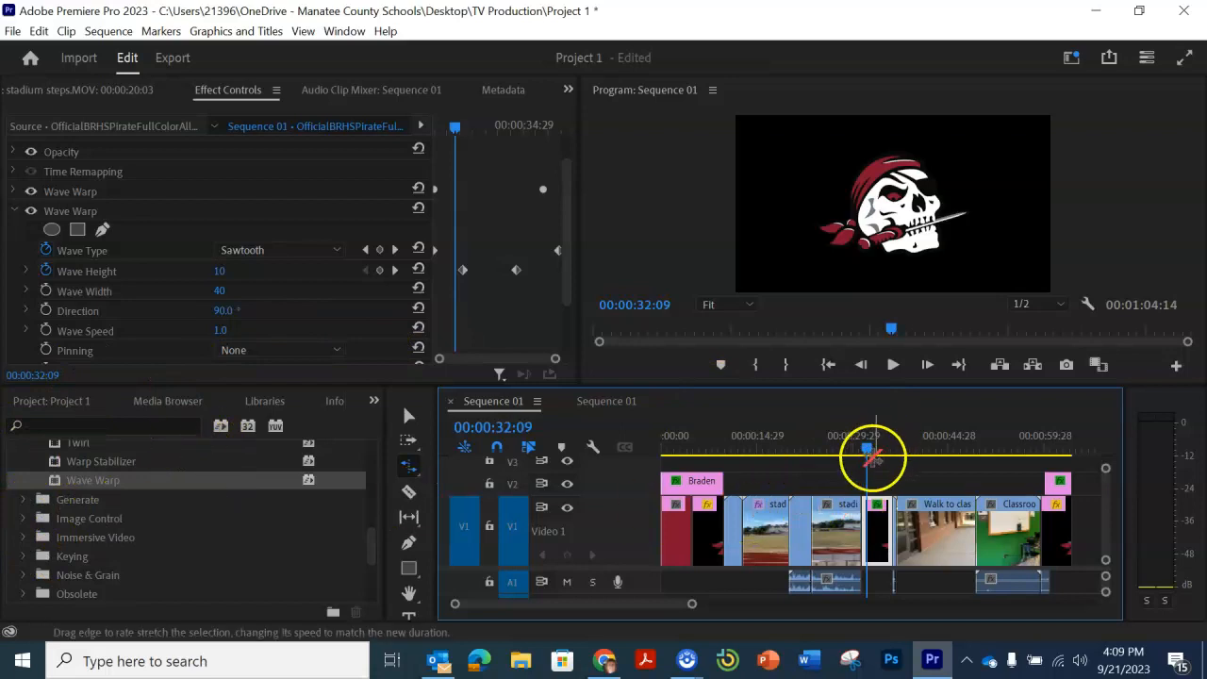
pyautogui.moveTo(867, 445); pyautogui.dragTo(884, 473)
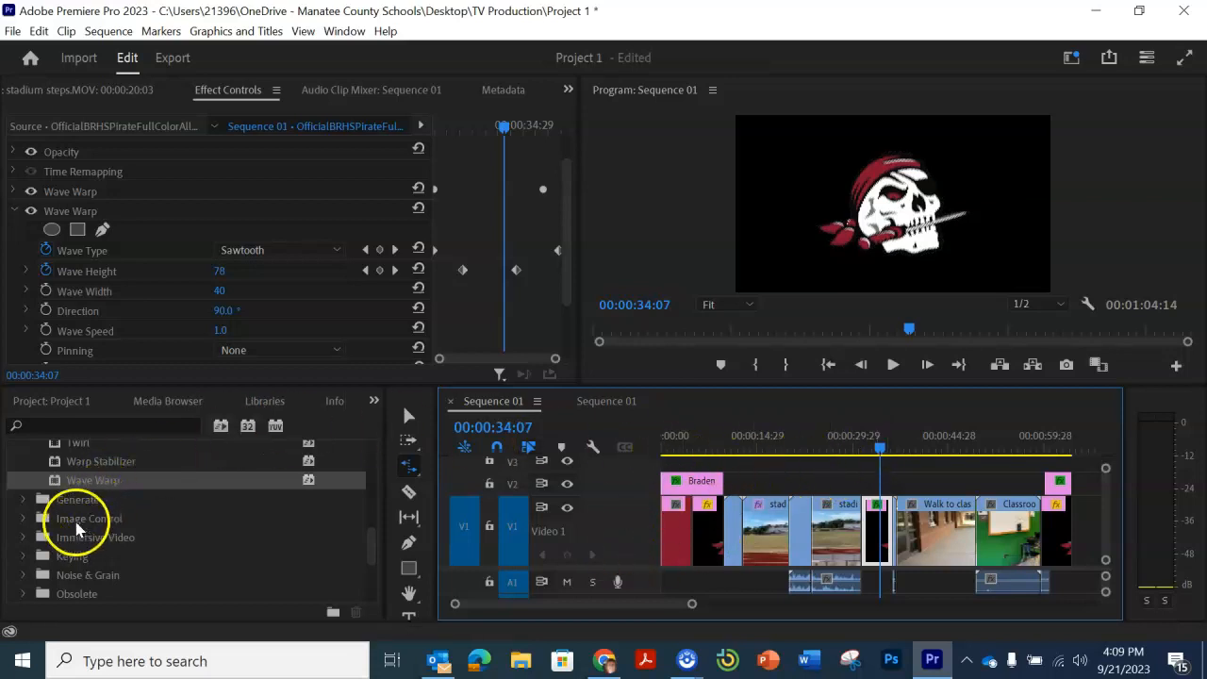
# - Collapse the Video Effects folder and expand Video Transitions to show its transition categories
pyautogui.scroll(4, 71, 526)
pyautogui.scroll(5, 78, 527)
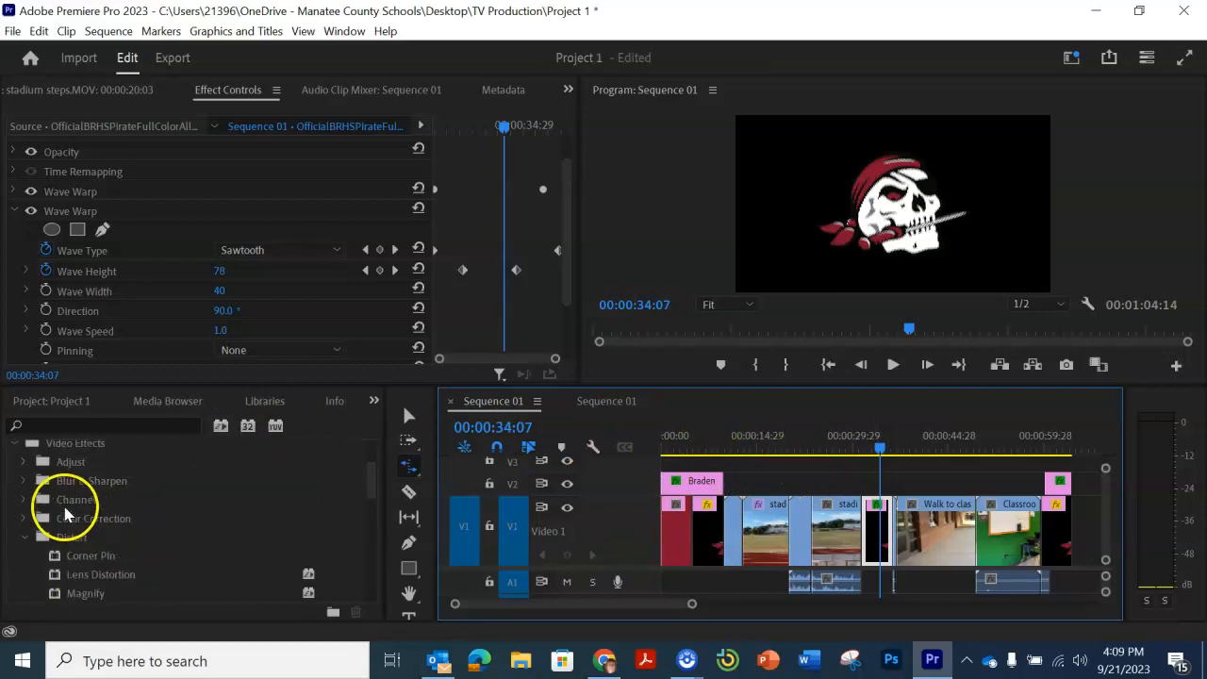
pyautogui.click(16, 485)
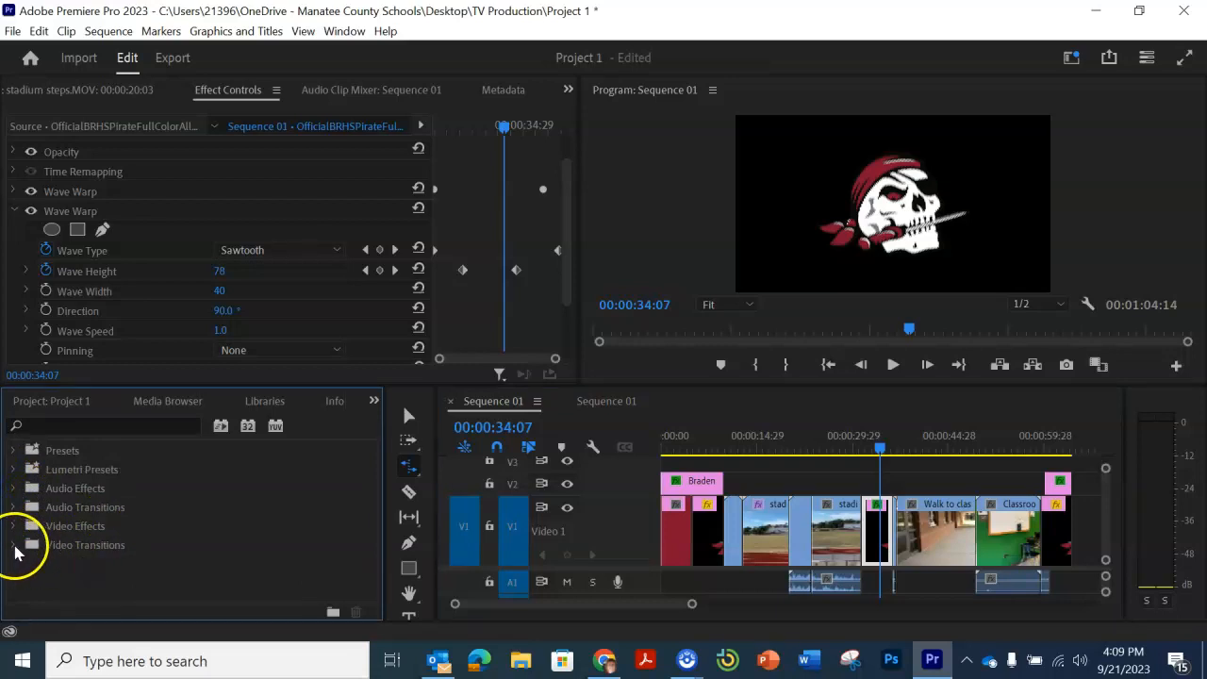
pyautogui.click(14, 546)
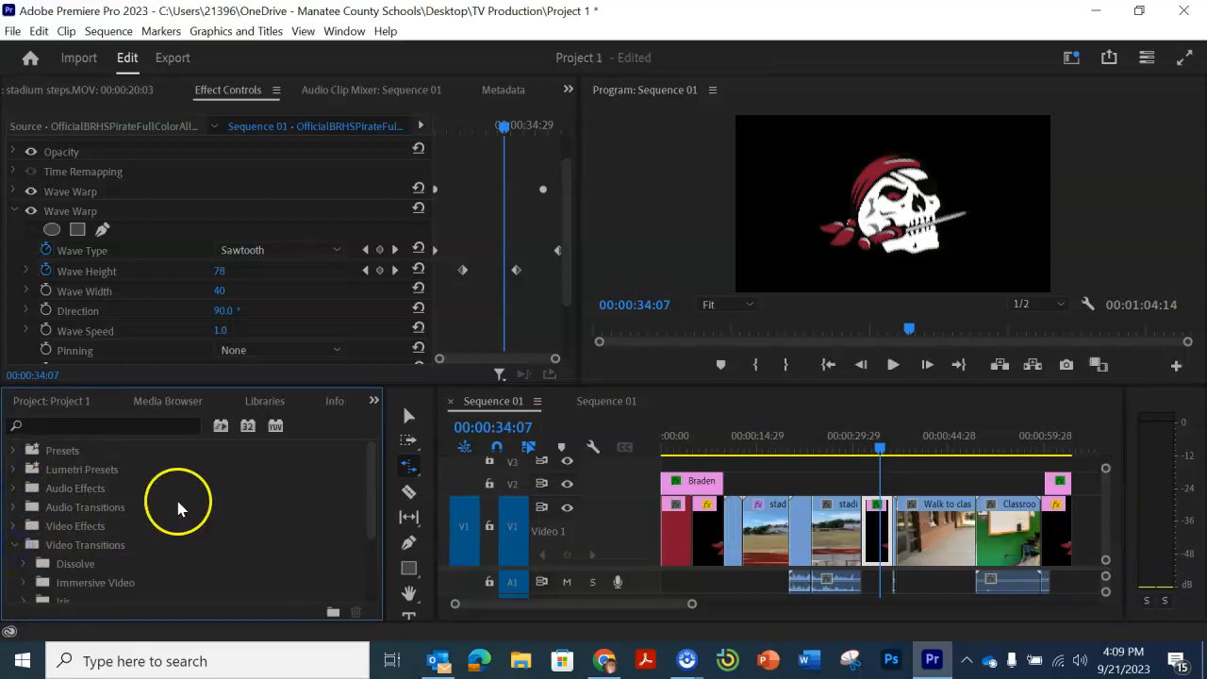
pyautogui.scroll(-3, 178, 496)
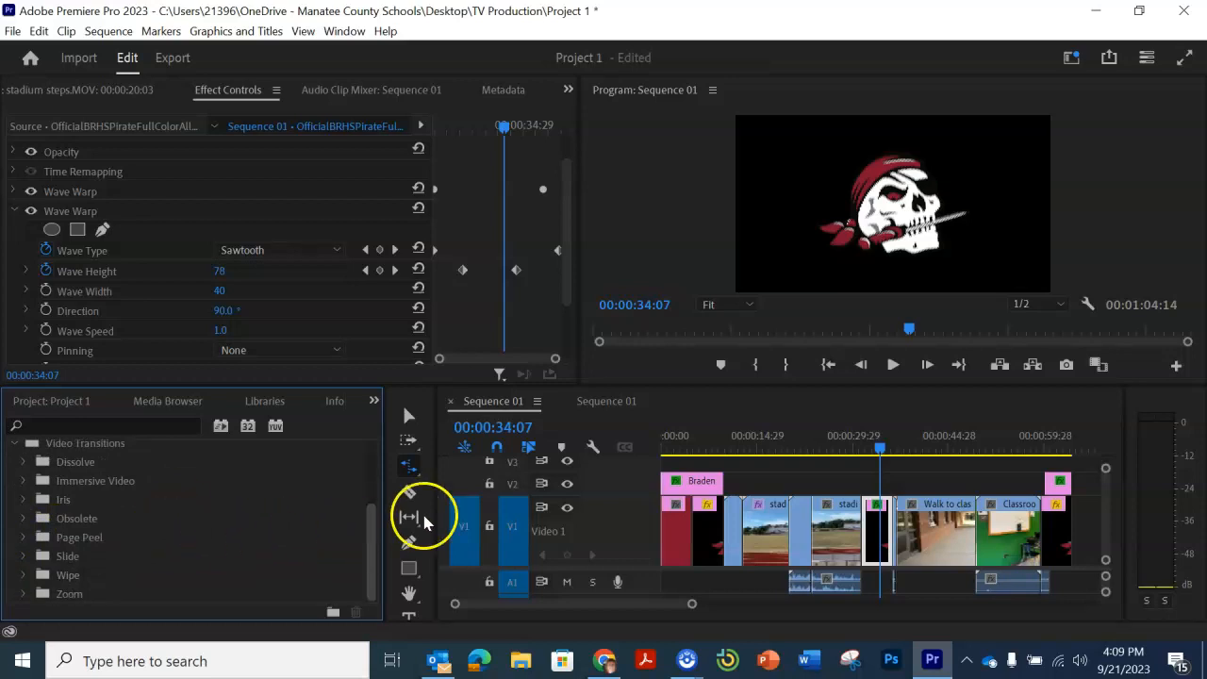
# - Return the playhead to 00:00:00:00 and apply a Cross Dissolve between the Burgandy color frame and the pirate logo clip
pyautogui.click(691, 605)
pyautogui.moveTo(691, 604); pyautogui.dragTo(619, 608)
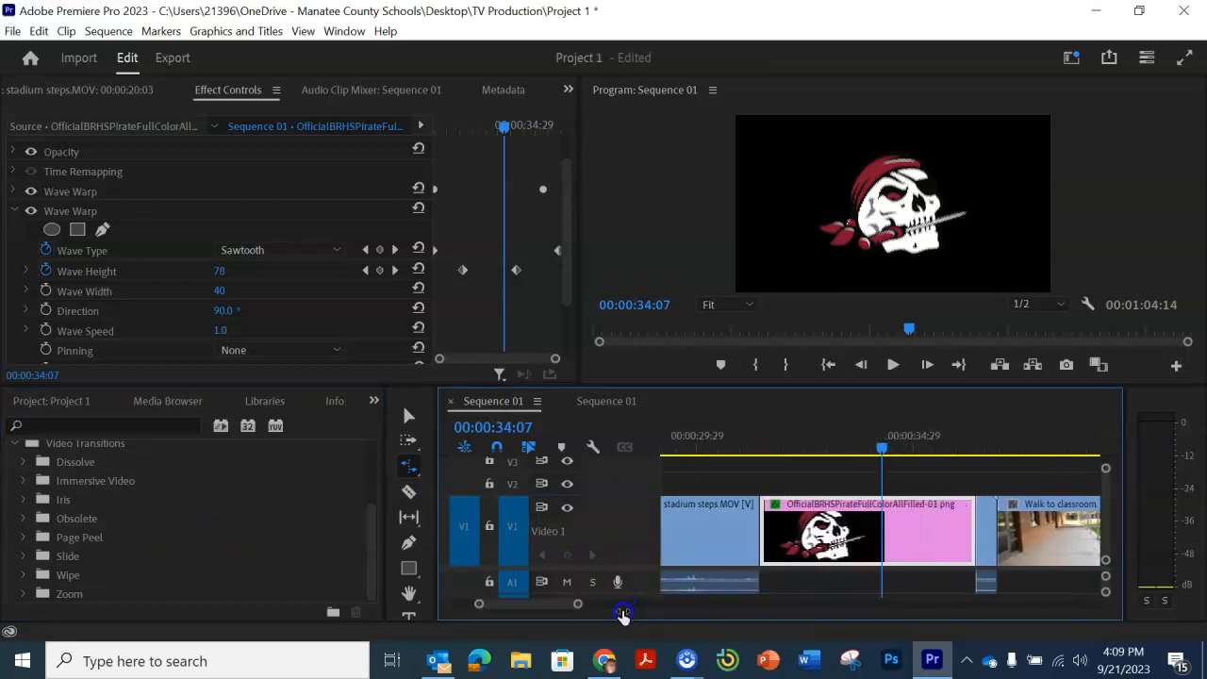
pyautogui.moveTo(881, 448); pyautogui.dragTo(451, 499)
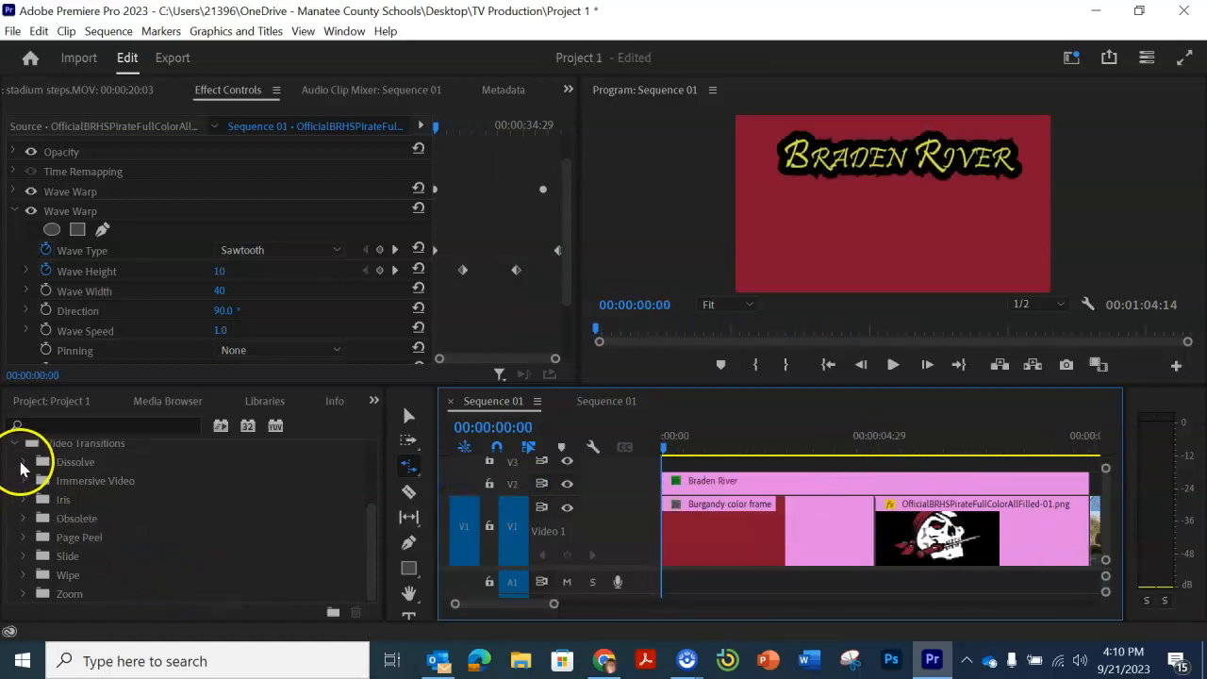
pyautogui.click(22, 463)
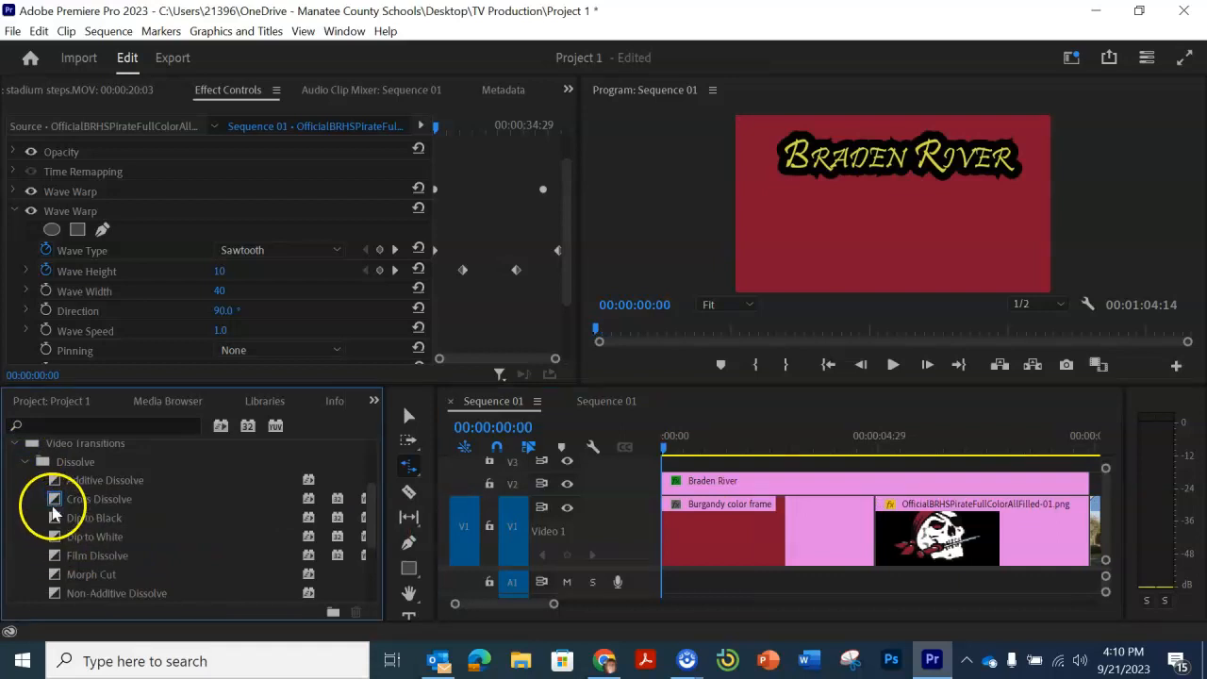
pyautogui.moveTo(59, 499); pyautogui.dragTo(876, 539)
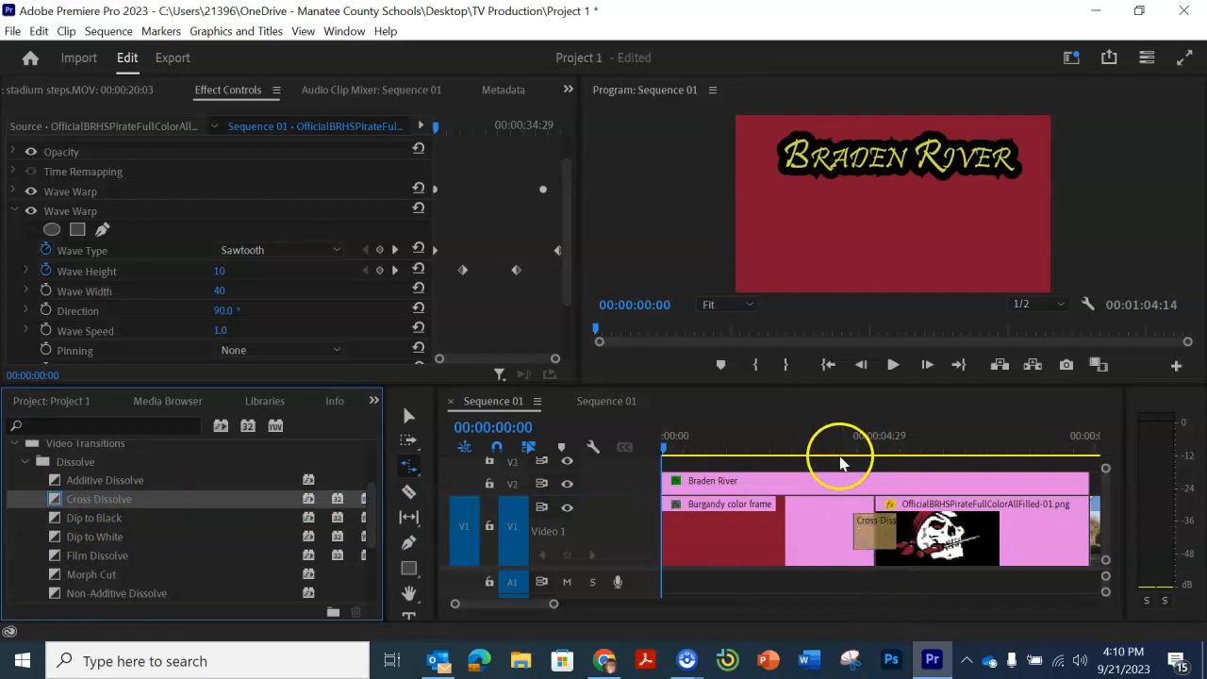
# - Play the opening of the sequence to about 00:00:06:20 to preview the Cross Dissolve
pyautogui.click(837, 454)
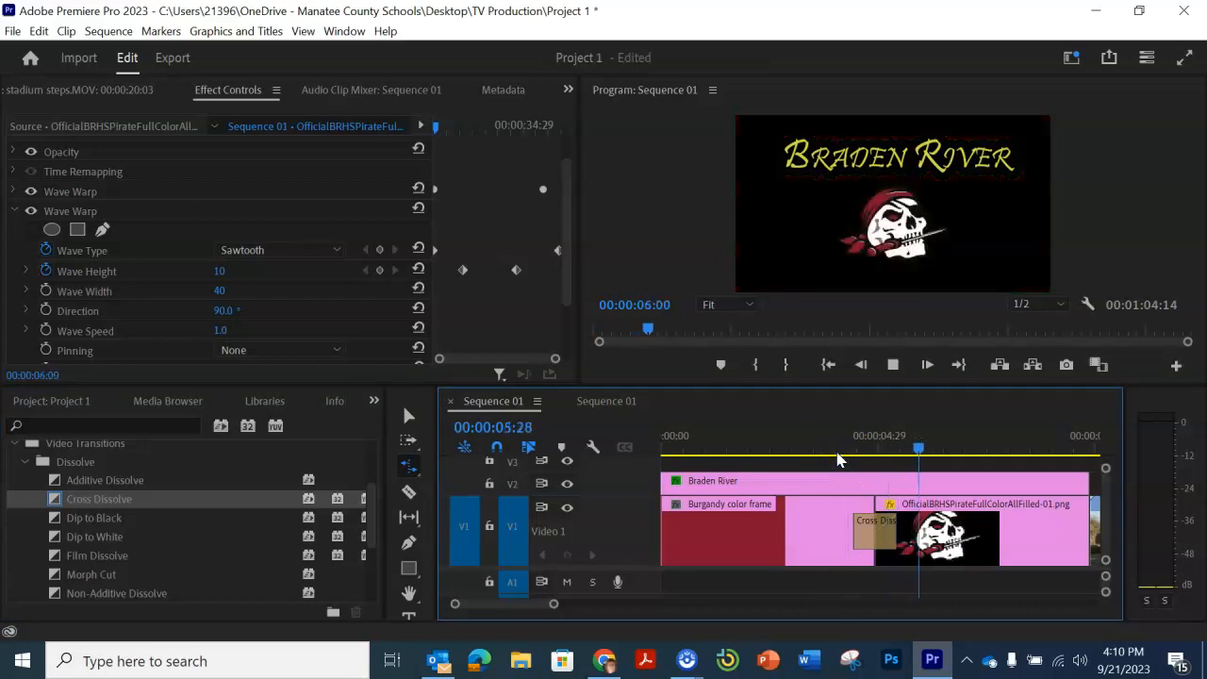
pyautogui.press('space')
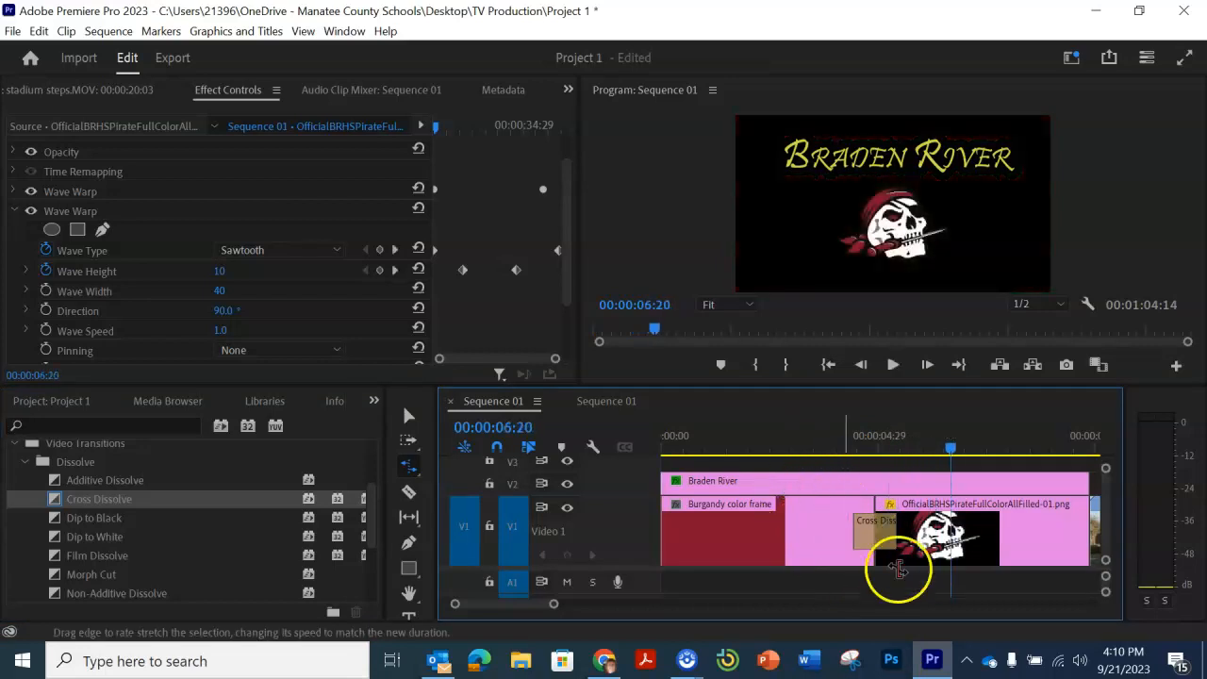
# - Set the duration of the Cross Dissolve between the Burgandy color frame and the pirate logo clip to 00:00:03:00
pyautogui.click(864, 539)
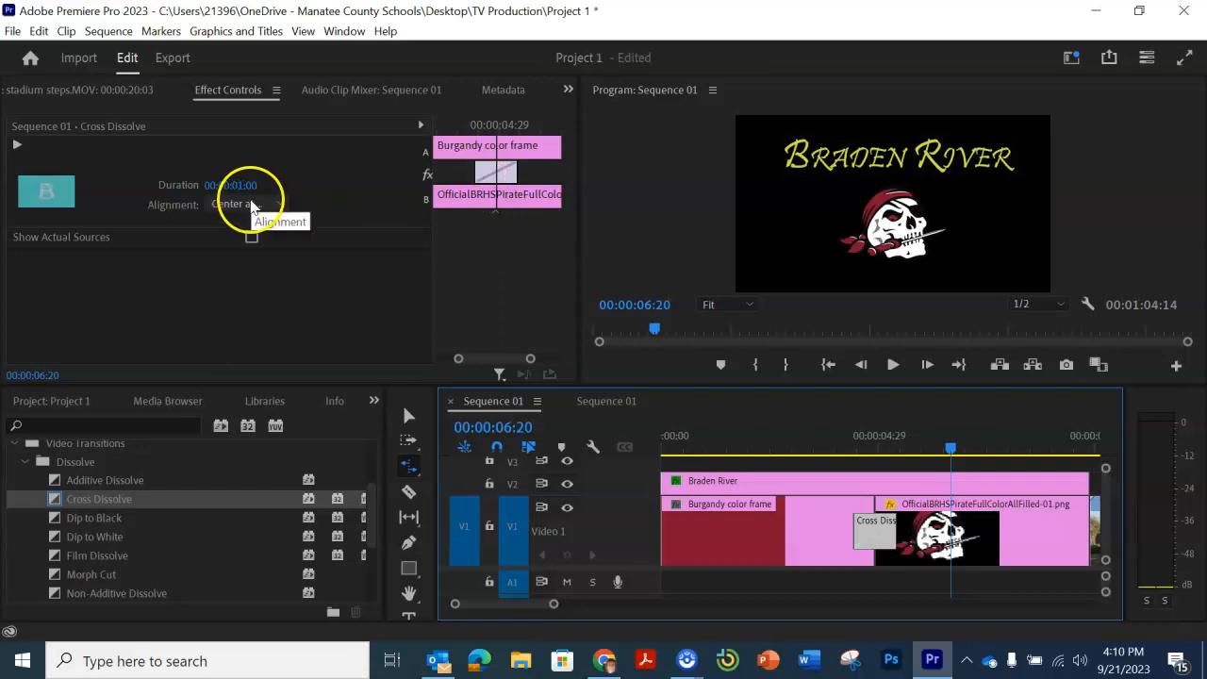
pyautogui.click(243, 184)
pyautogui.click(245, 185)
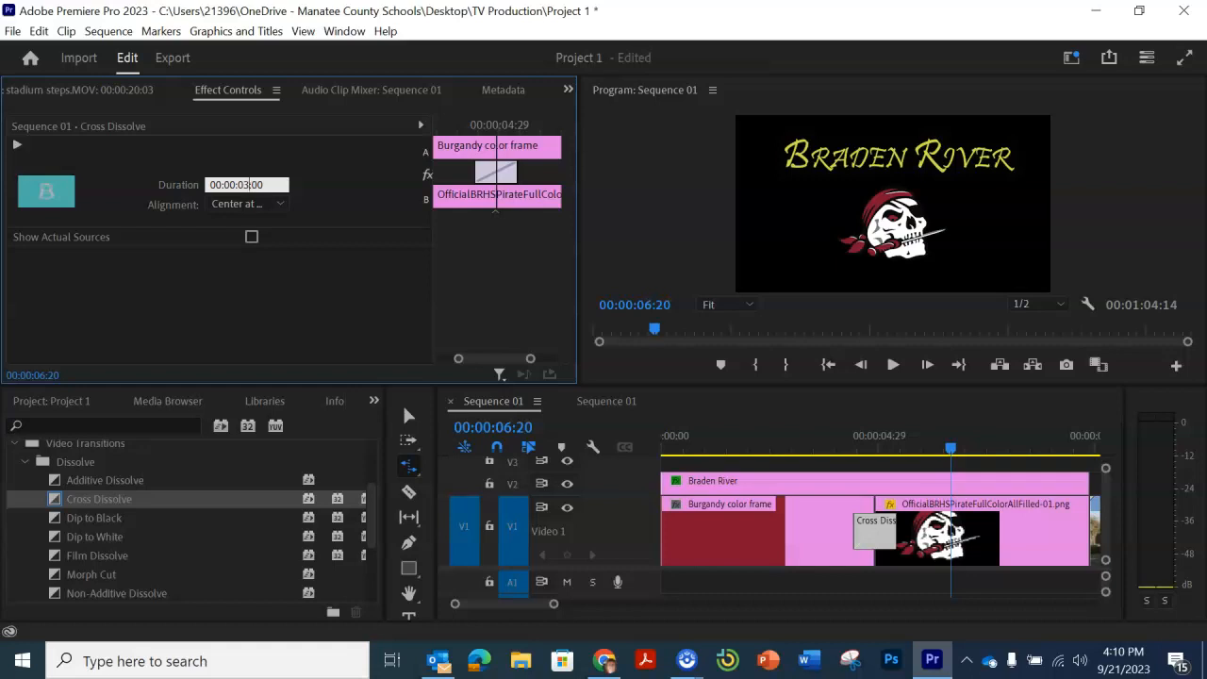
pyautogui.press('Return')
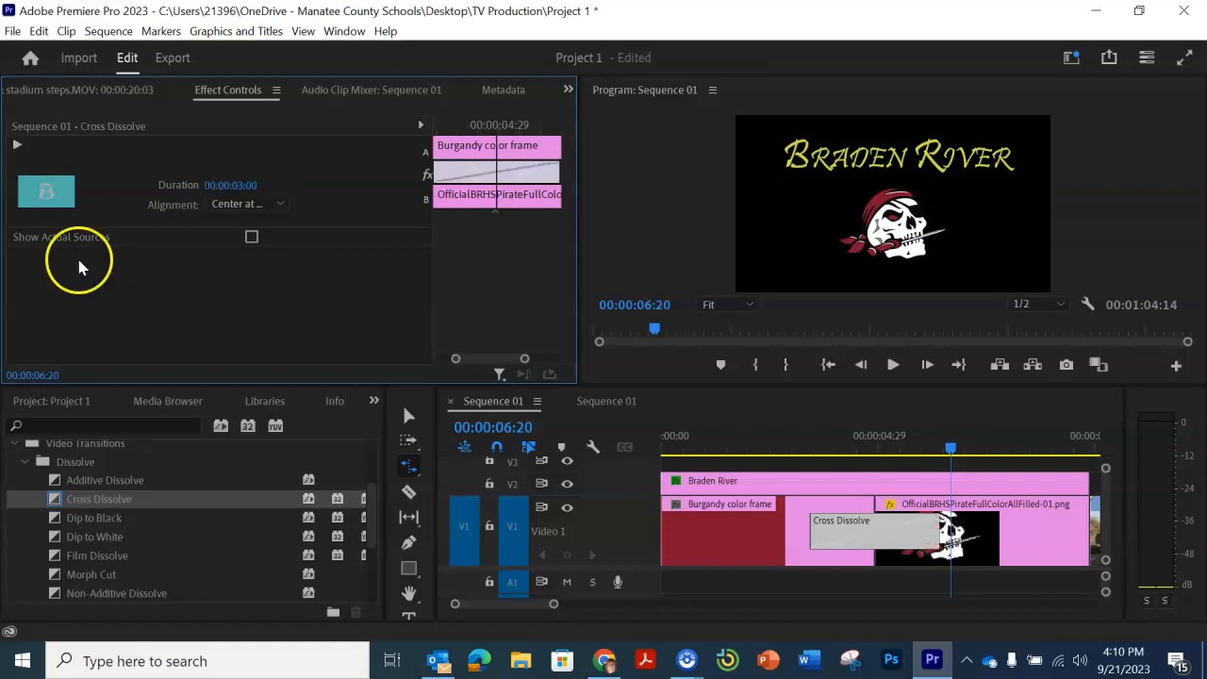
# - Play the sequence from within the Burgandy color frame to about 00:00:07:01 to preview the three-second Cross Dissolve
pyautogui.click(925, 457)
pyautogui.click(787, 447)
pyautogui.press('space')
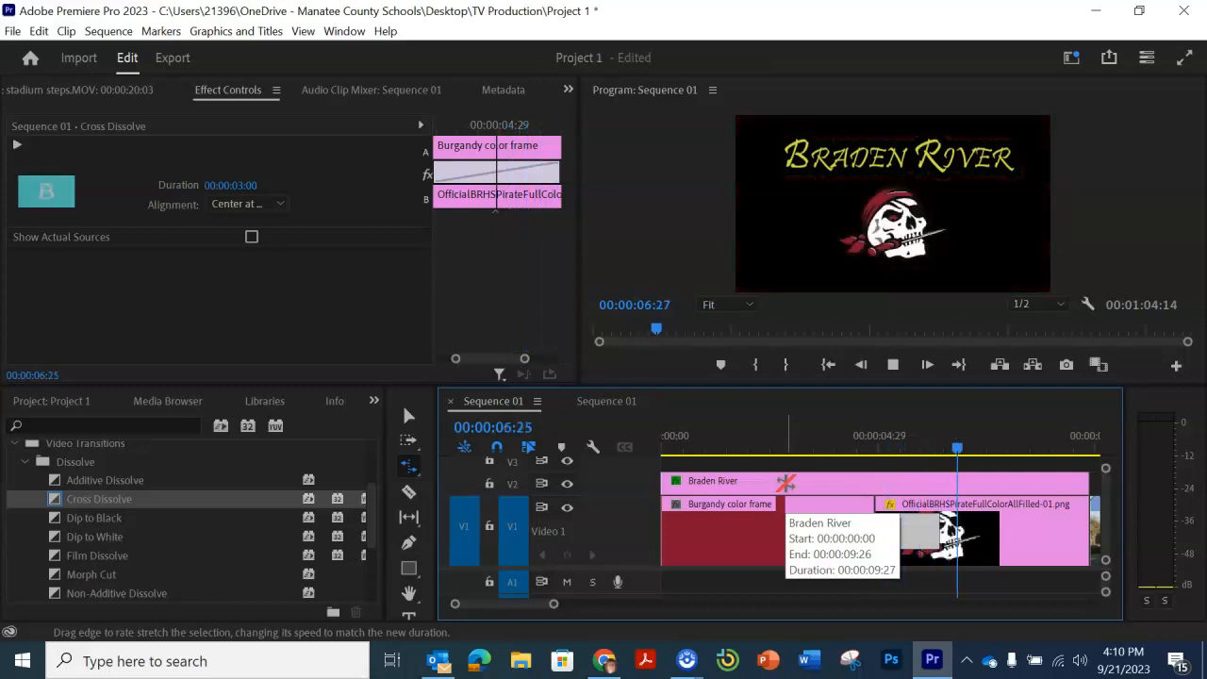
pyautogui.press('space')
# - Apply the Page Turn transition from the Page Peel category at the cut between the pirate logo clip and the short clip following it
pyautogui.scroll(-2, 127, 554)
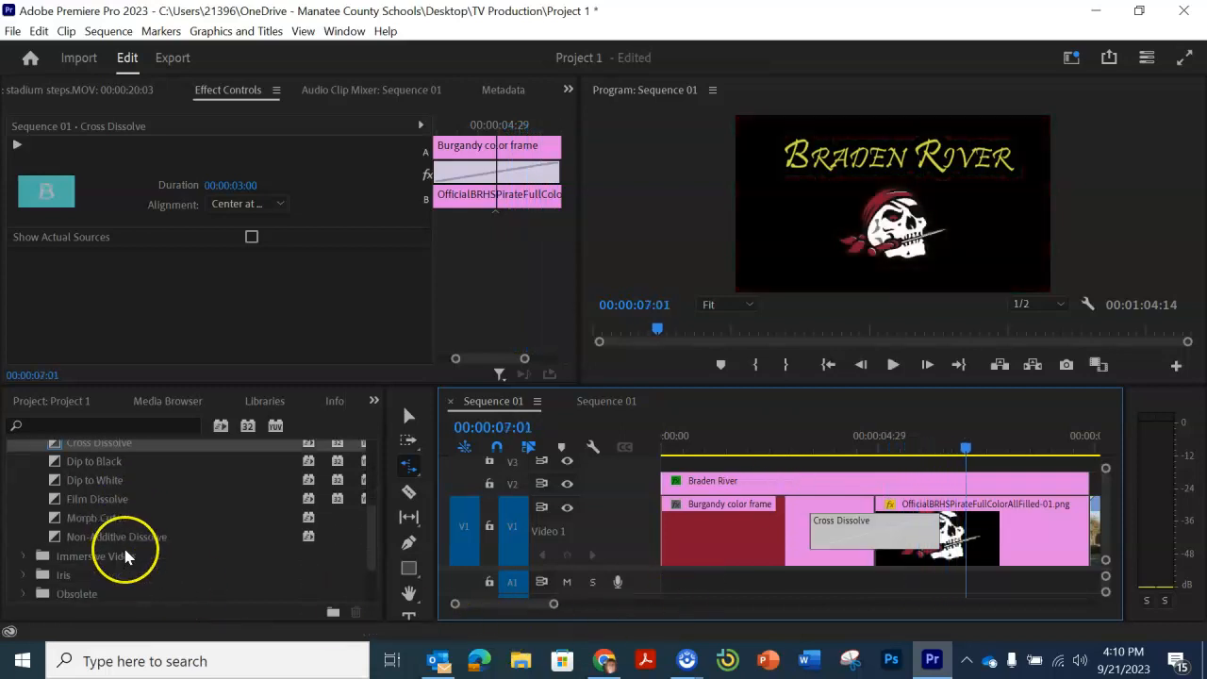
pyautogui.scroll(-1, 86, 499)
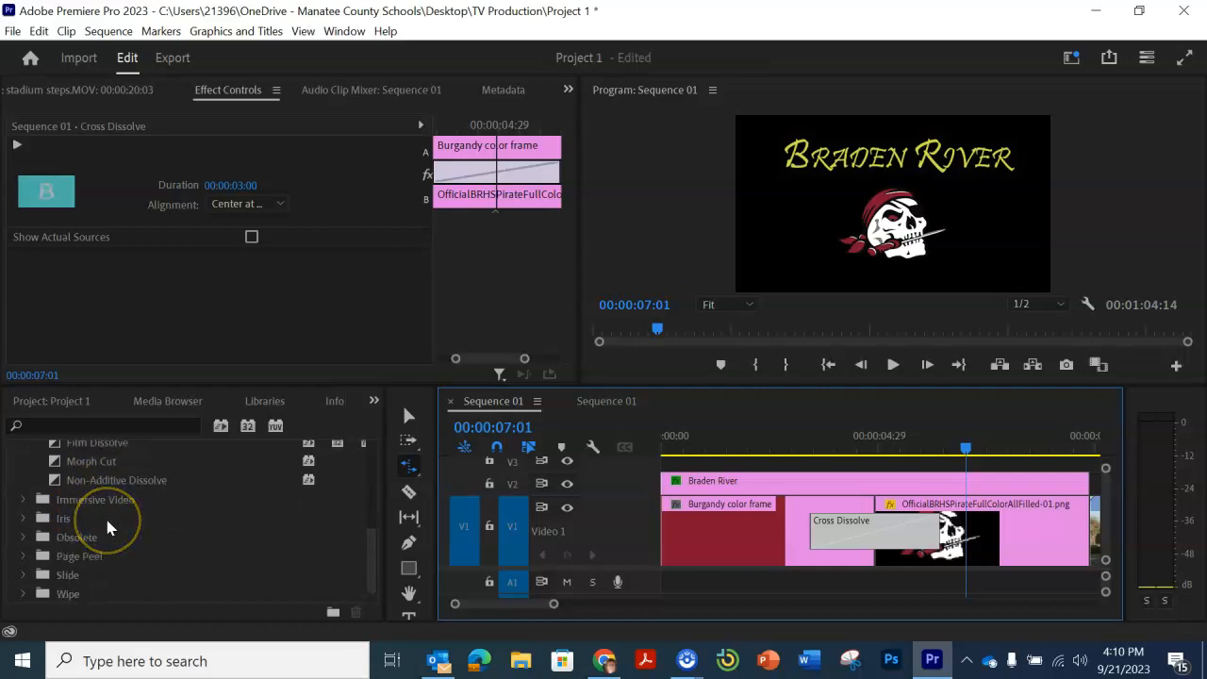
pyautogui.scroll(-1, 105, 515)
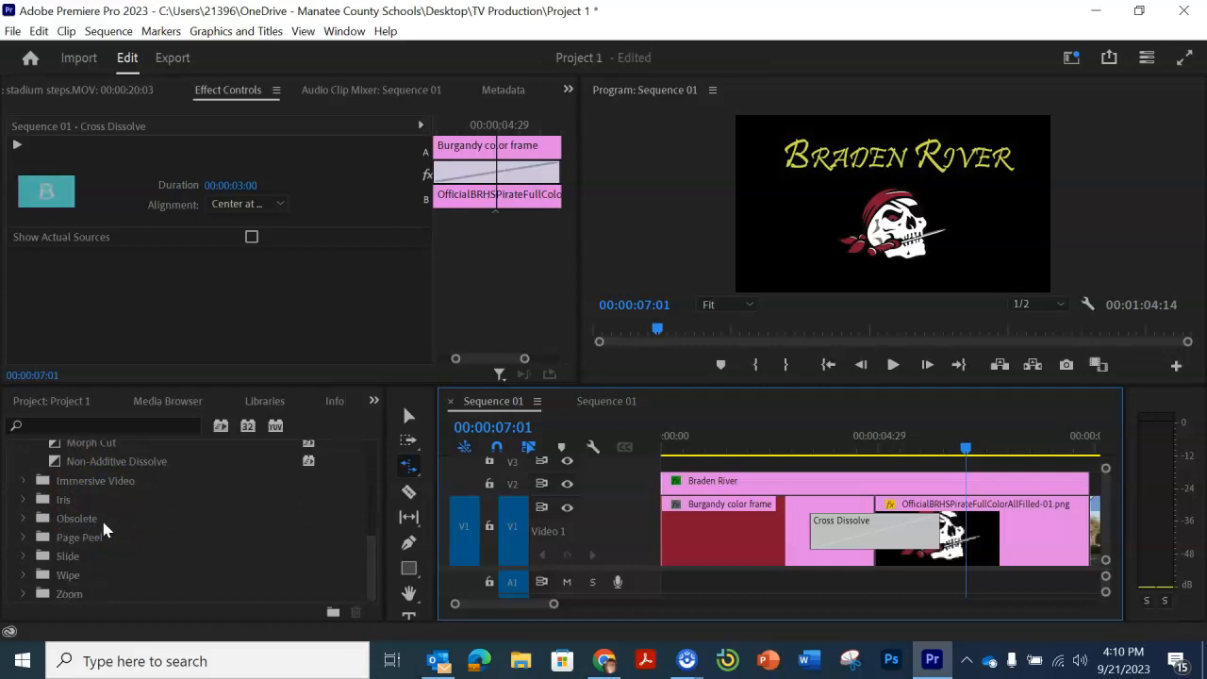
pyautogui.click(24, 536)
pyautogui.scroll(-1, 173, 523)
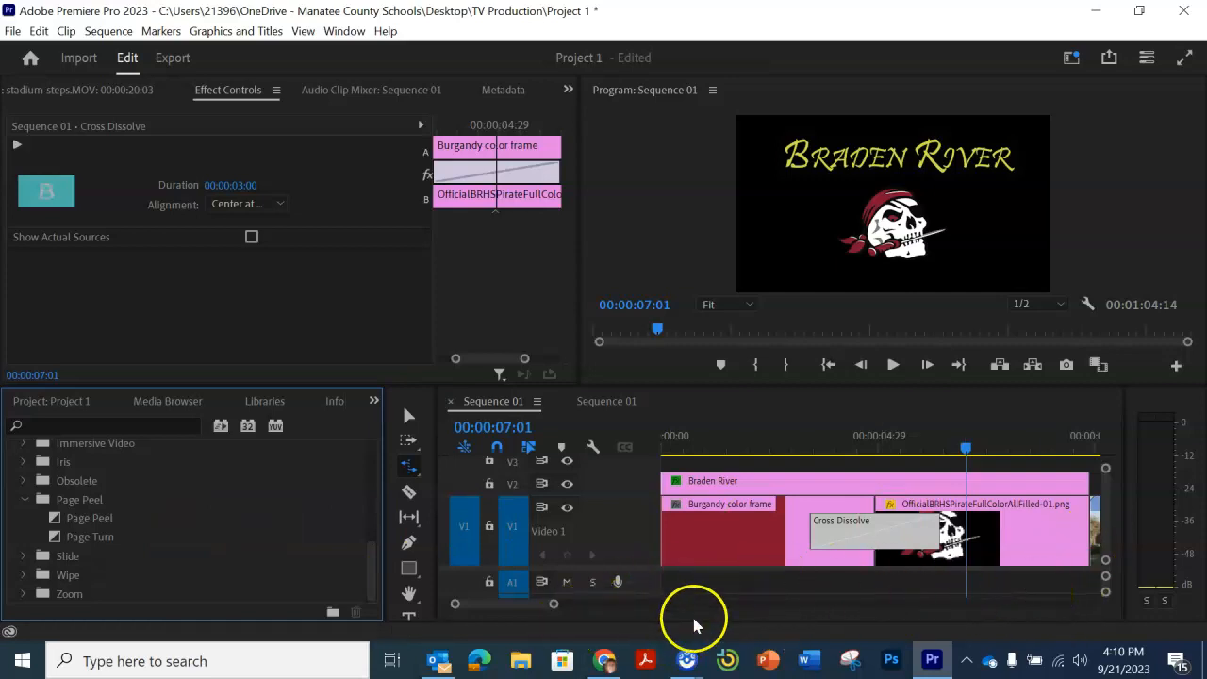
pyautogui.click(806, 583)
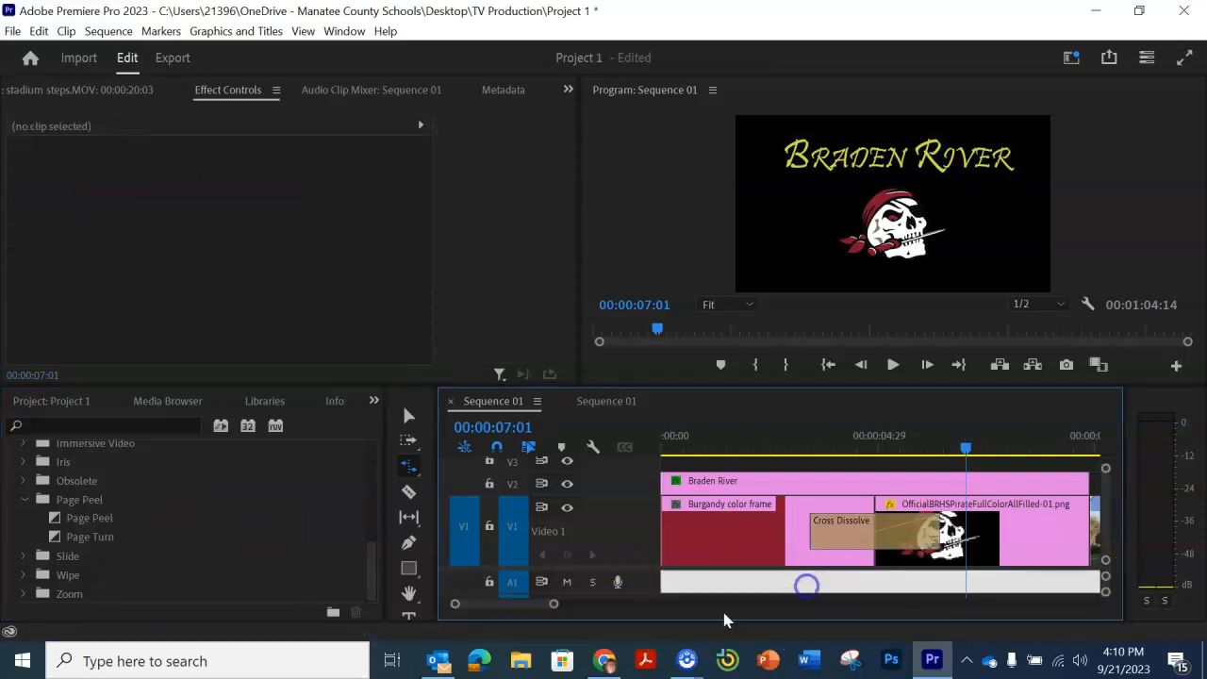
pyautogui.moveTo(550, 603)
pyautogui.mouseDown()
pyautogui.moveTo(531, 598)
pyautogui.moveTo(556, 612)
pyautogui.mouseUp()
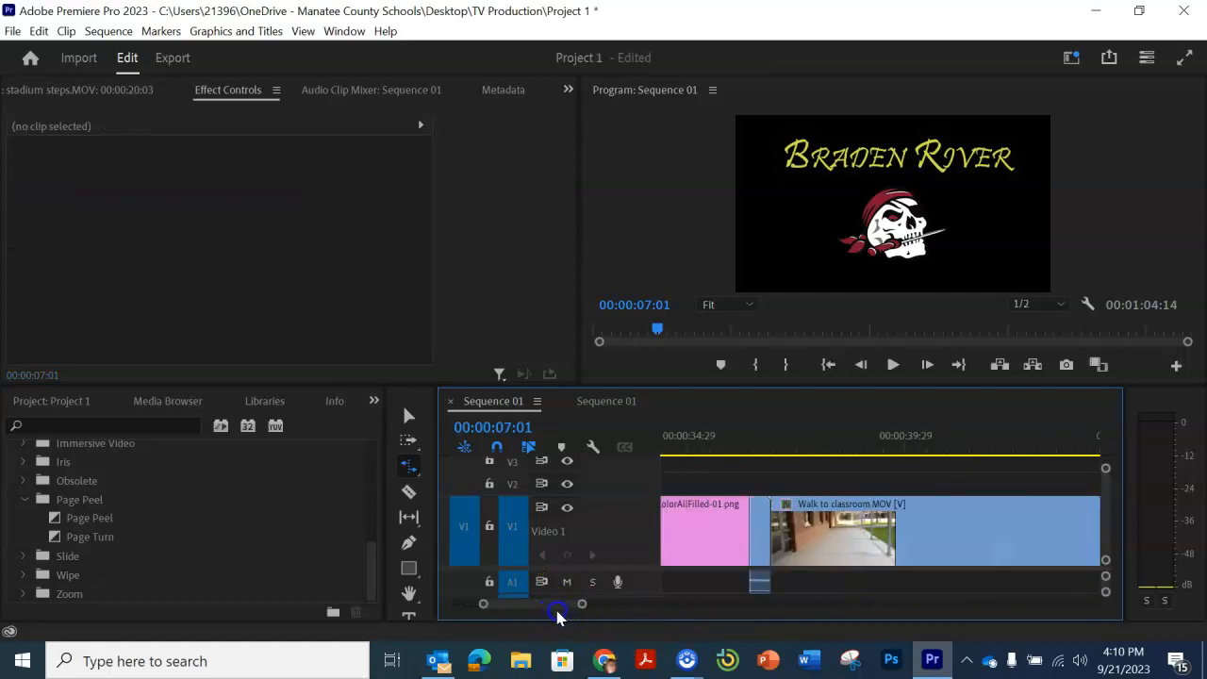
pyautogui.click(81, 545)
pyautogui.moveTo(358, 571); pyautogui.dragTo(744, 535)
# - Scrub across the start of the Page Turn, return the playhead to 00:00:35:05, and play the transition to preview it
pyautogui.click(709, 447)
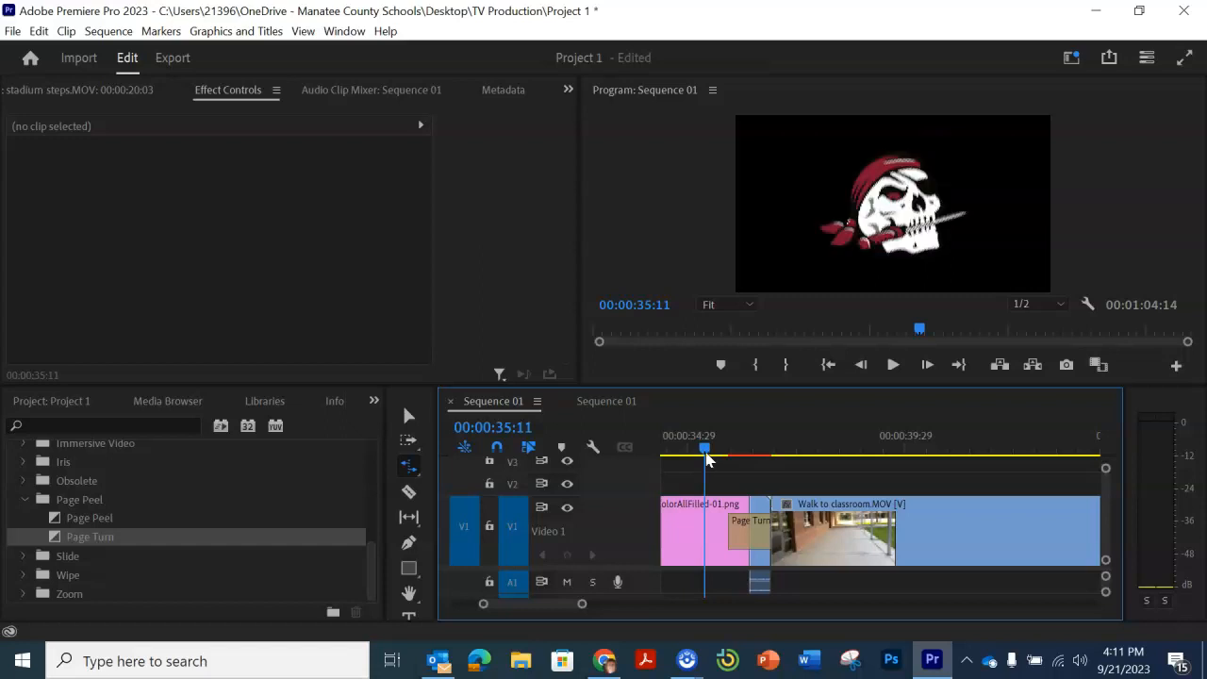
pyautogui.moveTo(712, 459); pyautogui.dragTo(741, 471)
pyautogui.click(711, 526)
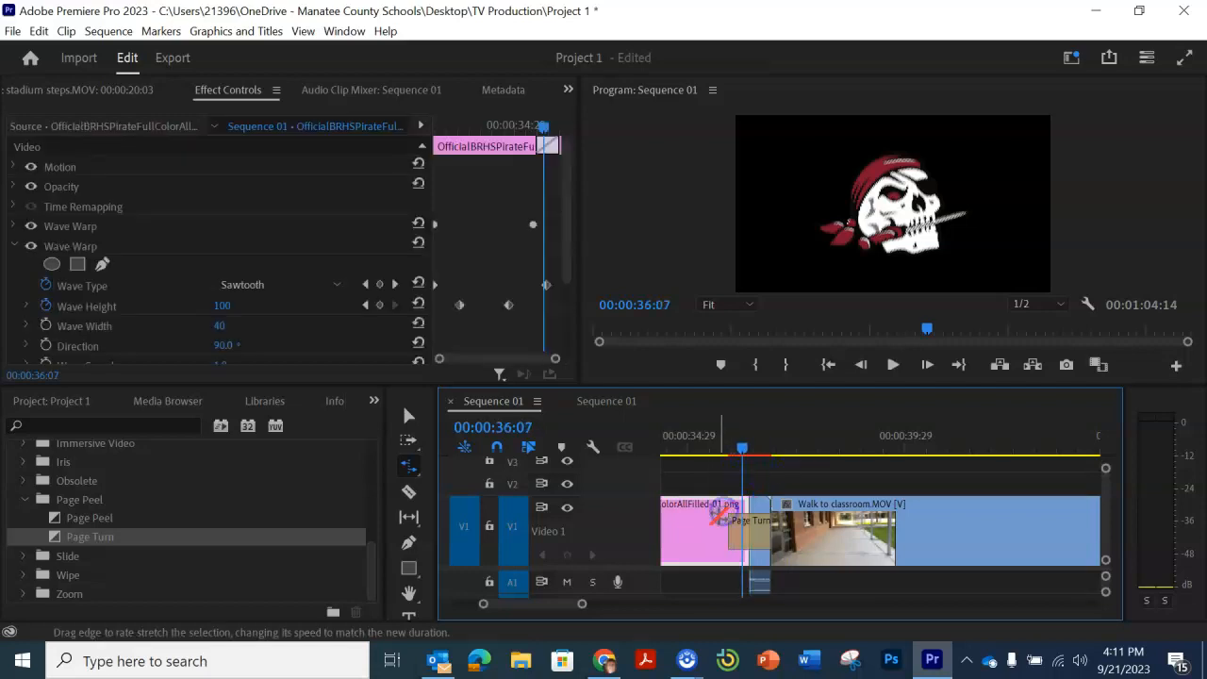
pyautogui.click(742, 448)
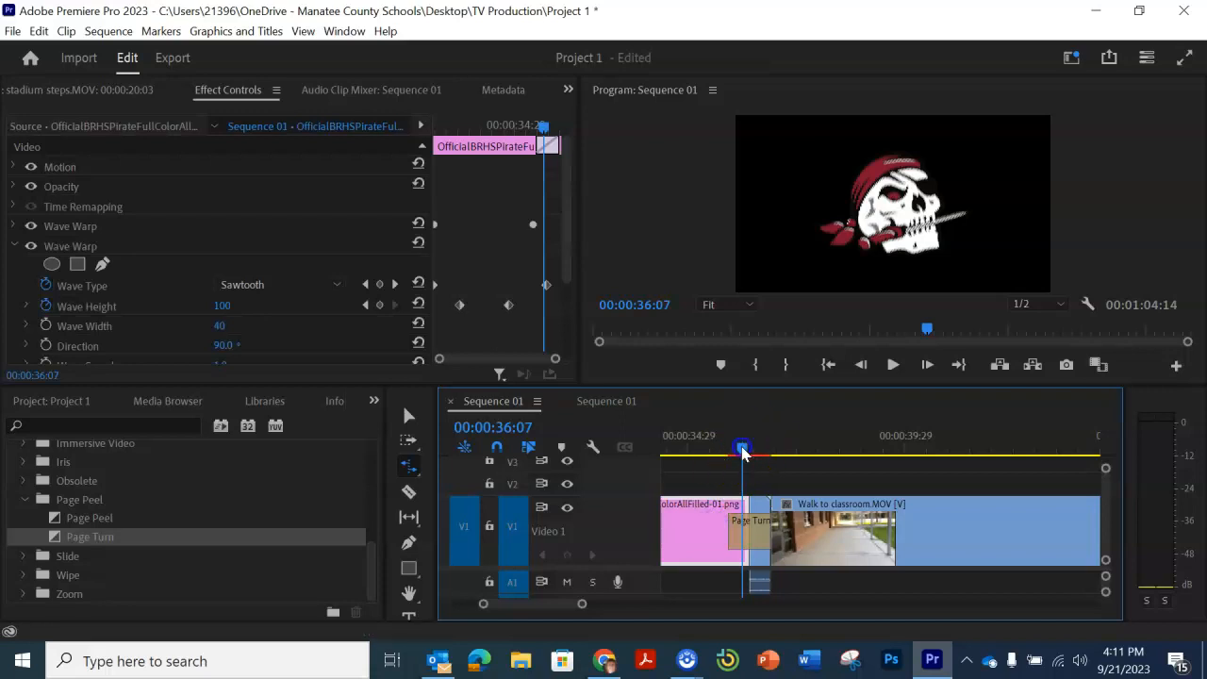
pyautogui.moveTo(742, 448); pyautogui.dragTo(696, 457)
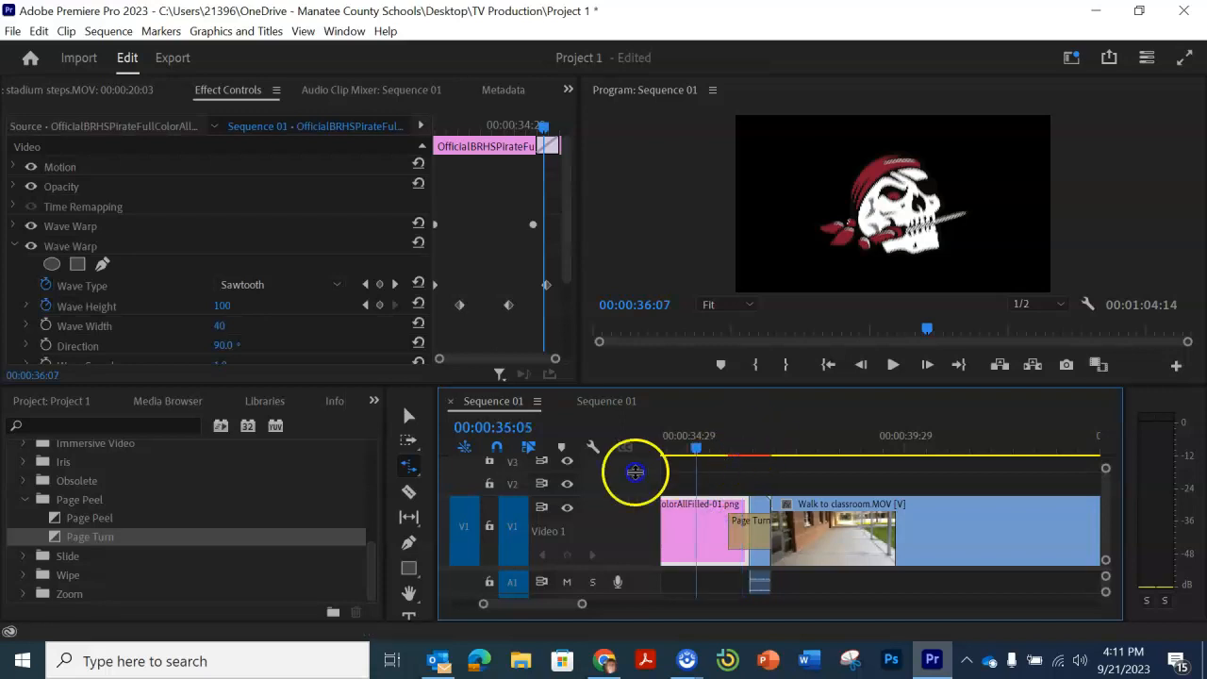
pyautogui.click(635, 472)
pyautogui.press('space')
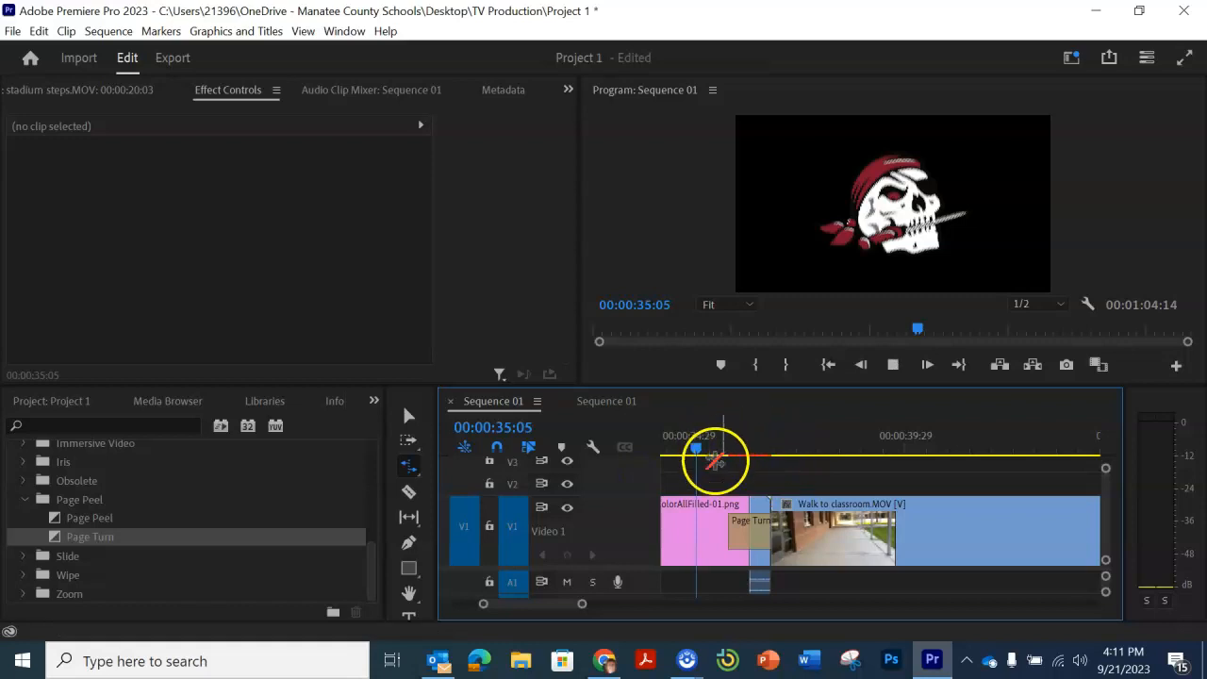